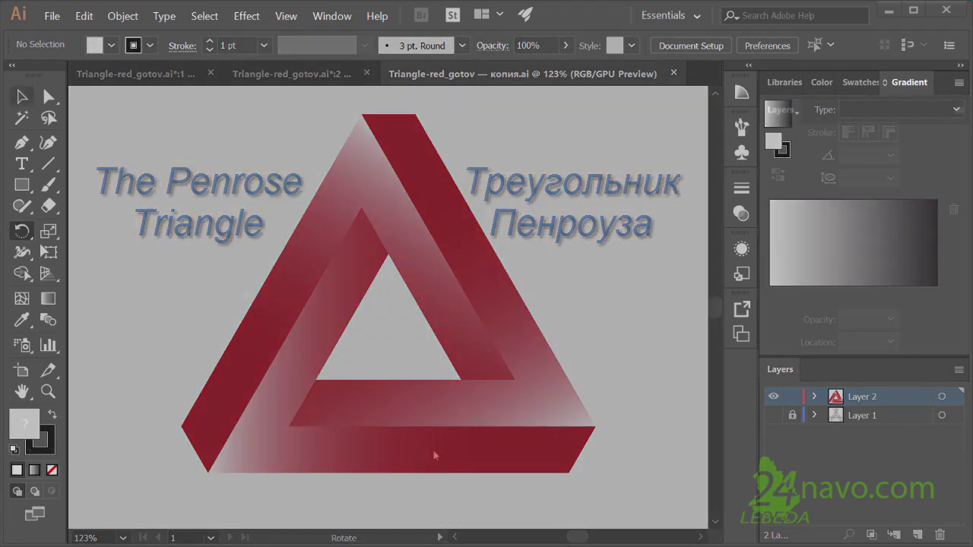
- Create a new blank document from the 800 × 600 px Web preset
left_click(52, 17)
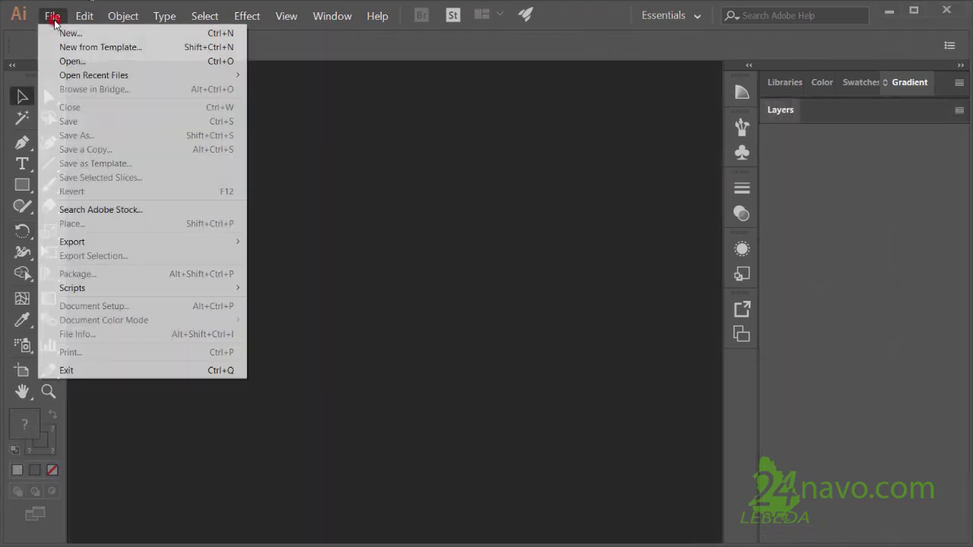
left_click(72, 34)
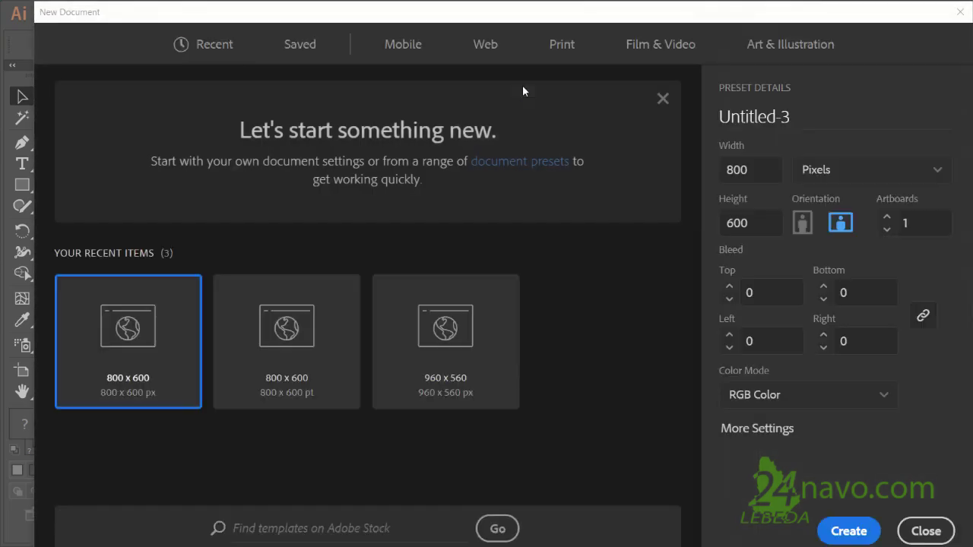
left_click(491, 48)
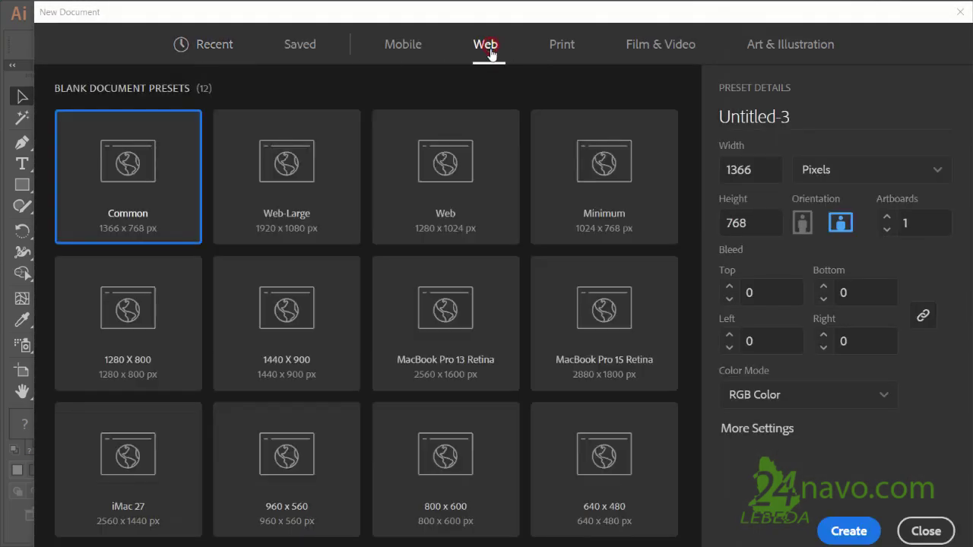
left_click(439, 472)
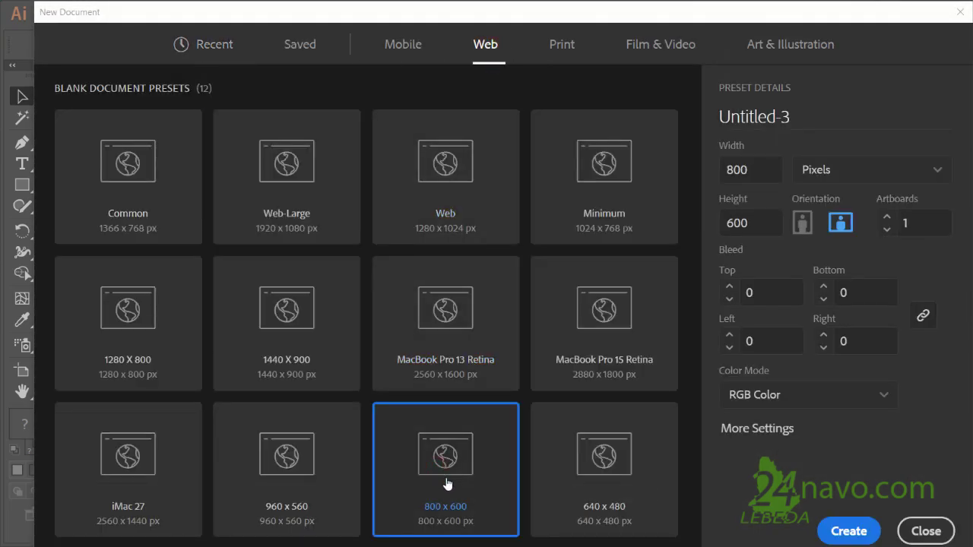
left_click(850, 530)
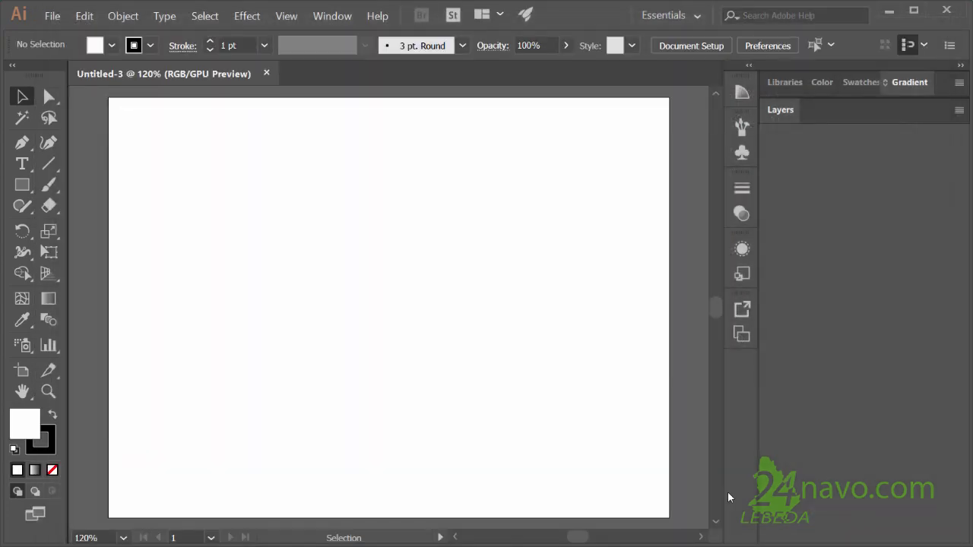
- Hide the artboard border for an all-white canvas and get ready to draw with the Pen tool
left_click(287, 16)
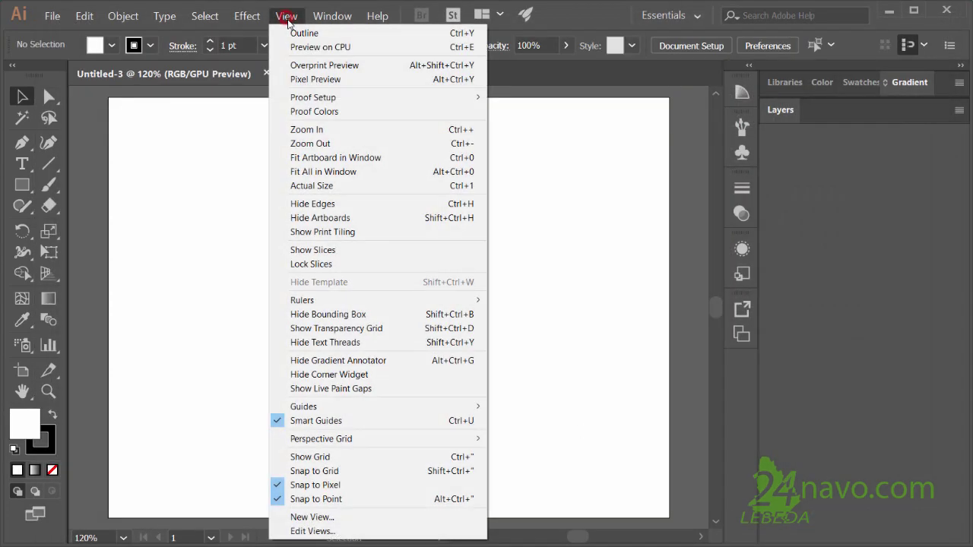
left_click(315, 218)
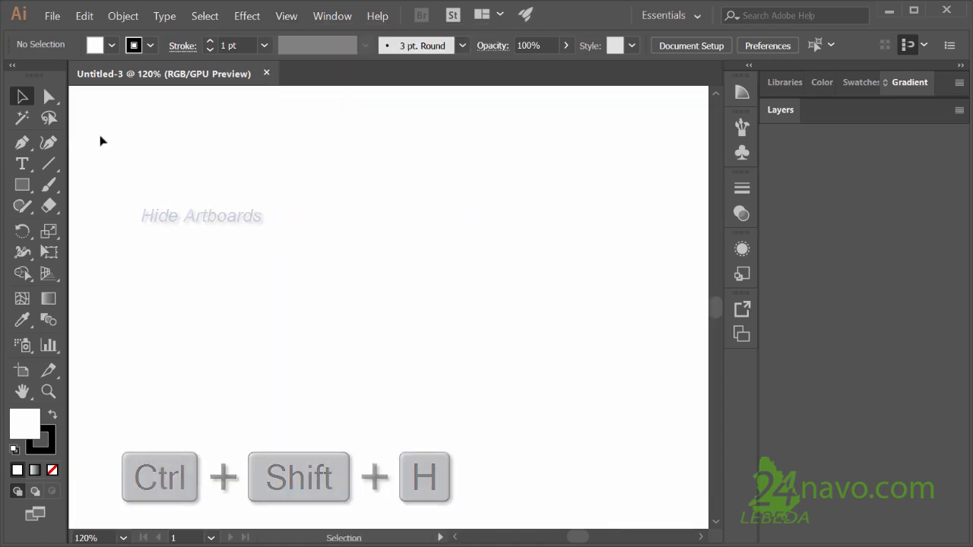
left_click(22, 143)
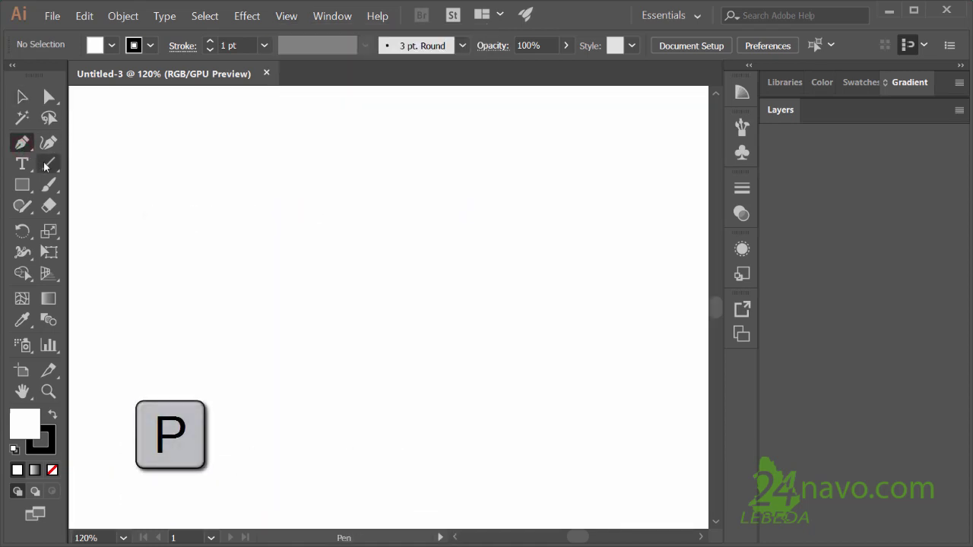
- Draw a Shift-constrained 50 px vertical line near the page centre
left_click(381, 240)
key("shift")
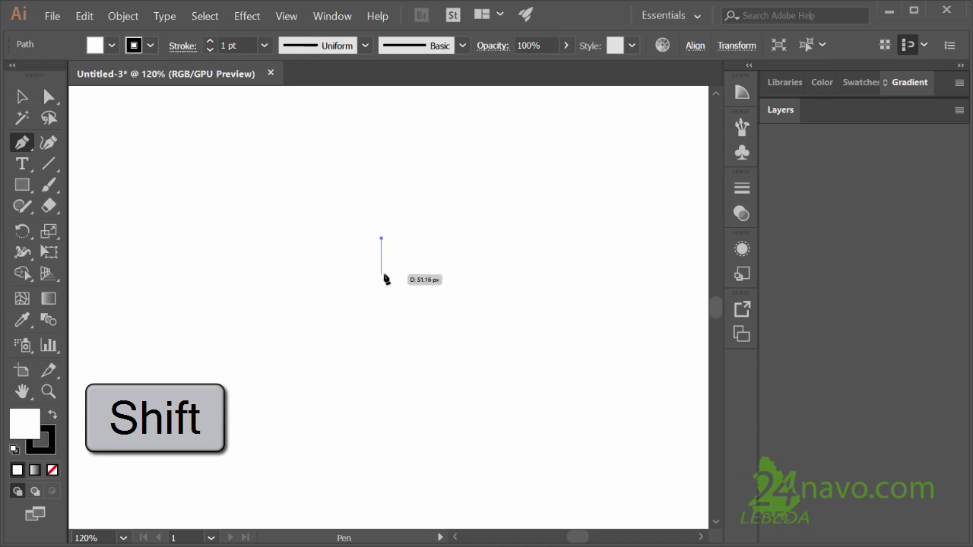
left_click(383, 274)
left_click(382, 274)
key("Escape")
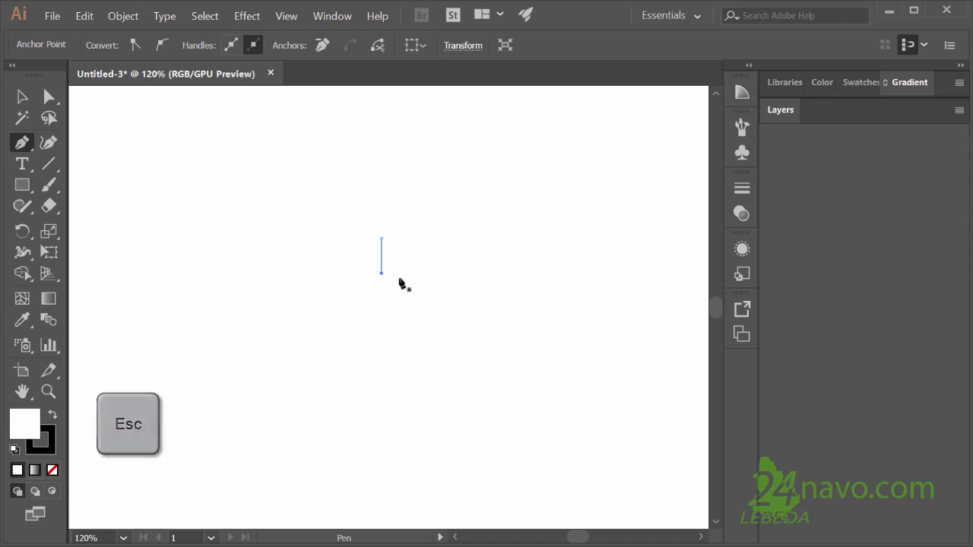
- Paste a copy of the line in front and rotate it 90° to form a cross
key("v")
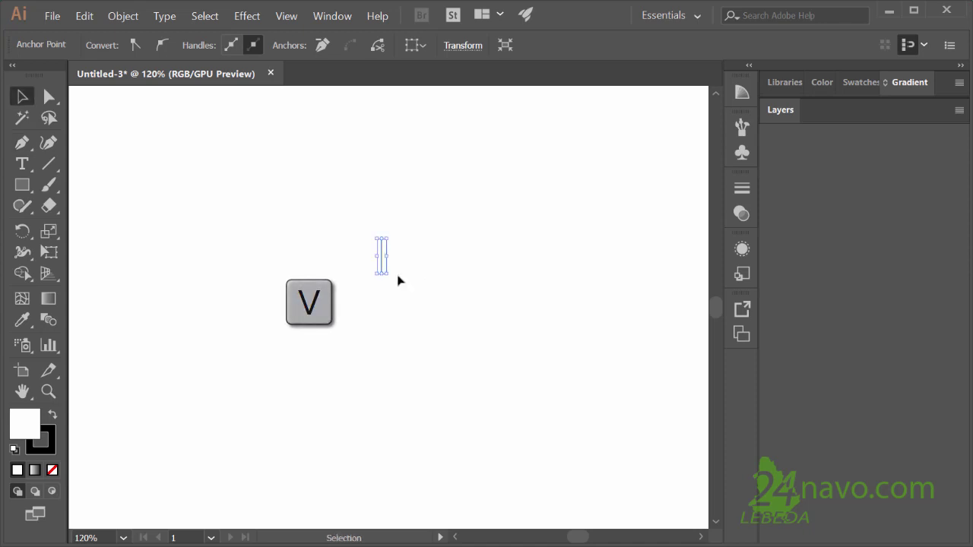
key("ctrl+c")
key("ctrl+f")
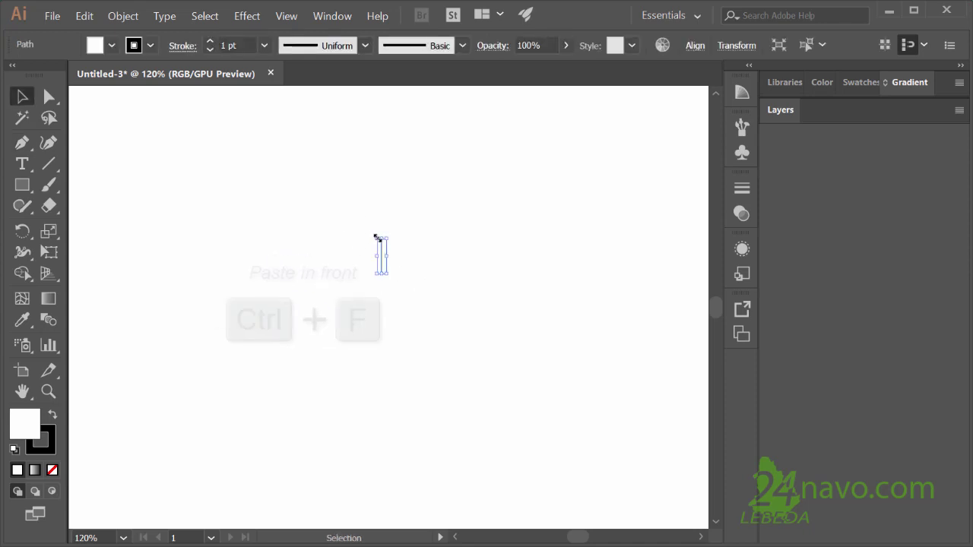
left_click(376, 237)
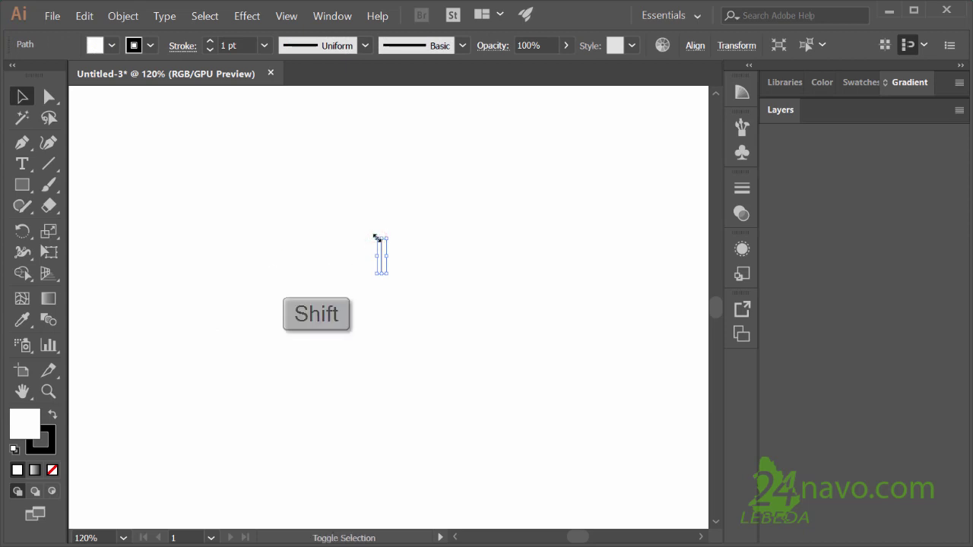
left_click_drag(376, 237, 360, 256)
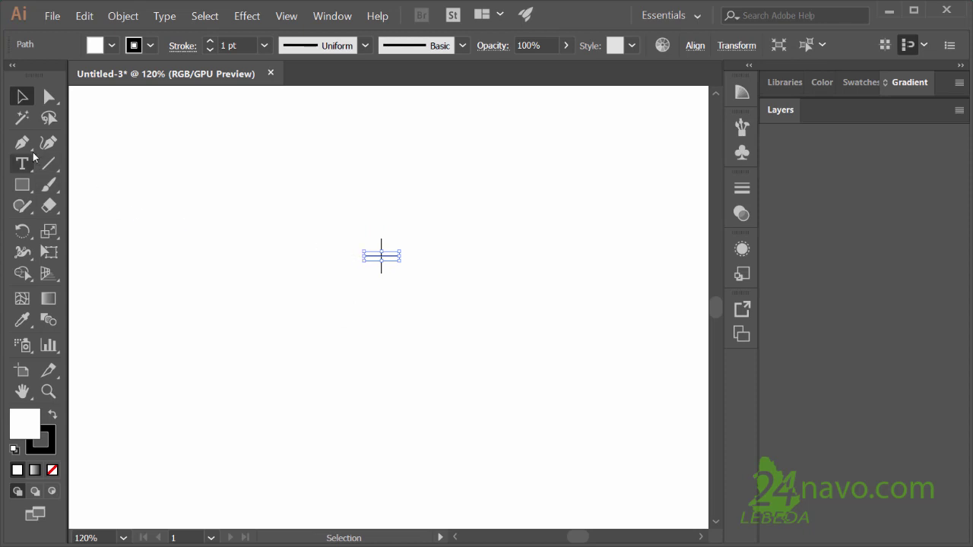
key("p")
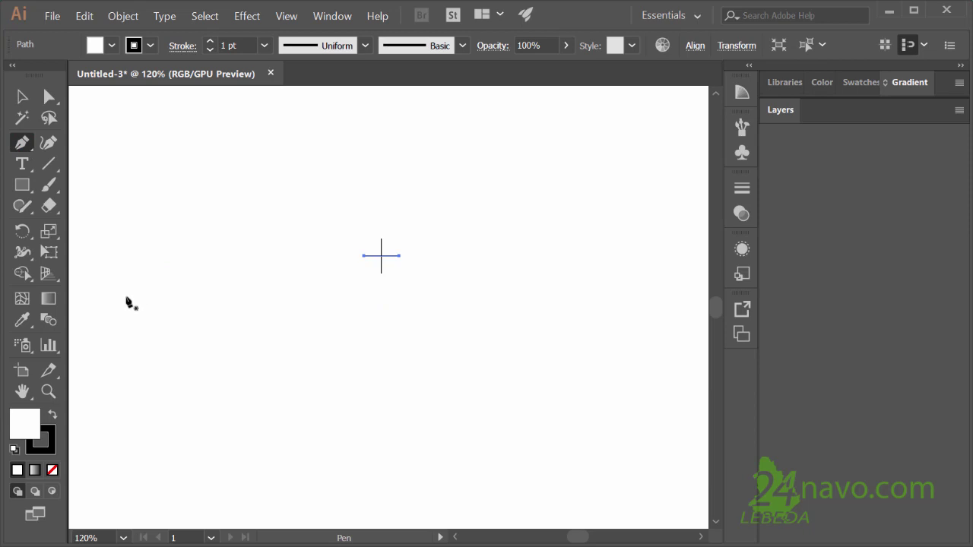
- Draw a ~700 px horizontal line below the cross and select it
left_click(131, 289)
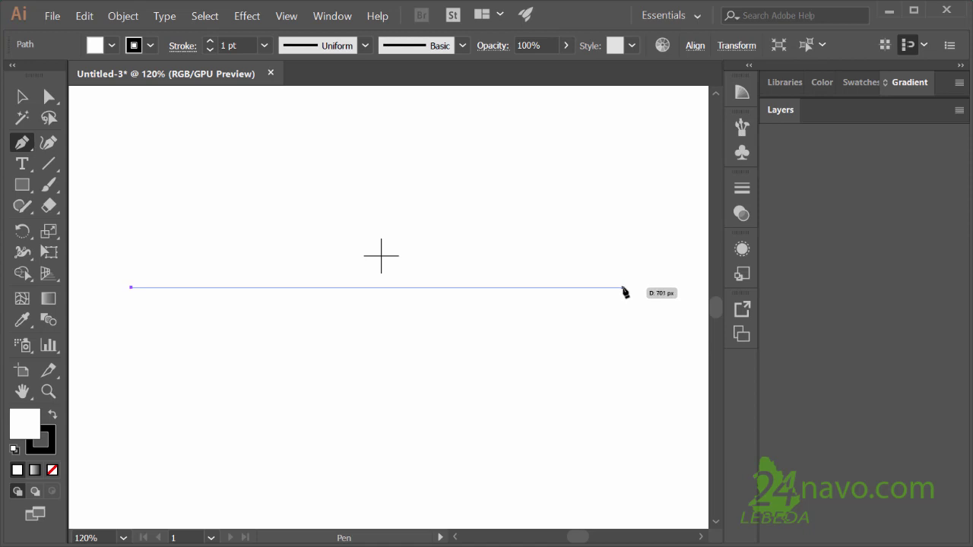
left_click(621, 287, "shift")
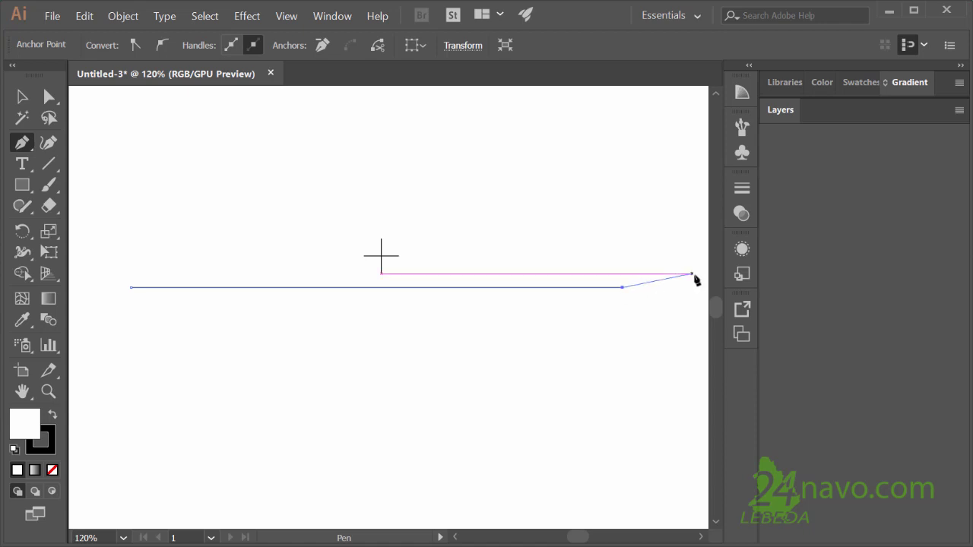
key("v")
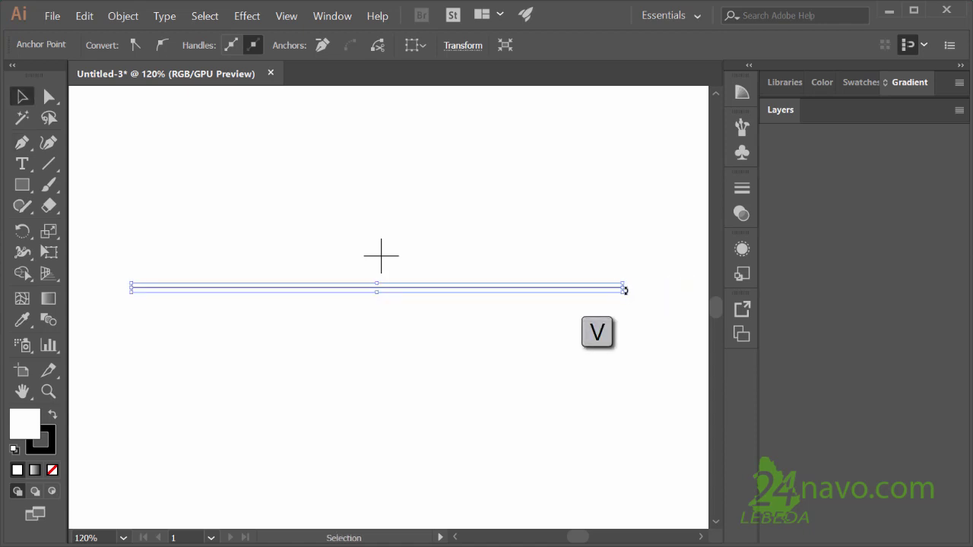
left_click(451, 291)
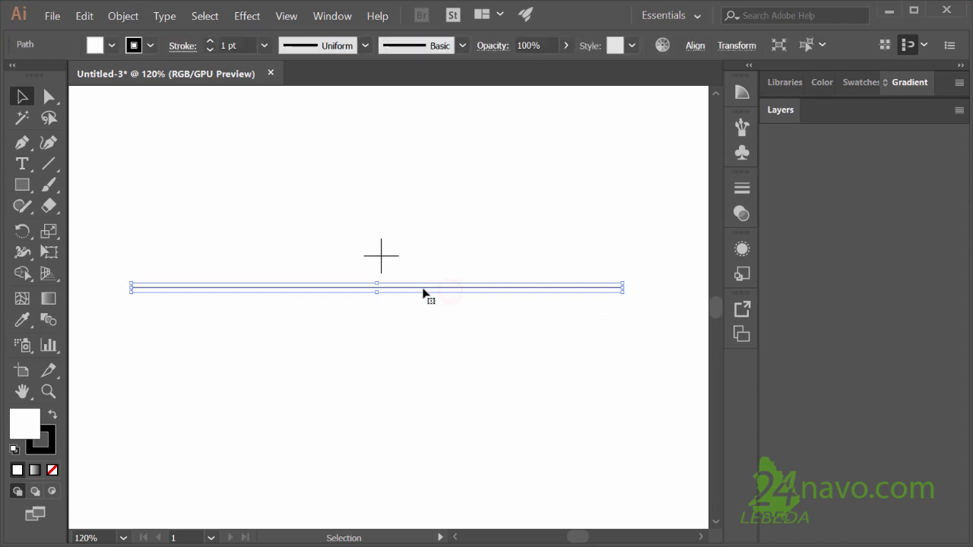
- Add two copies spaced about 50 px below it, then select all three lines
key("alt")
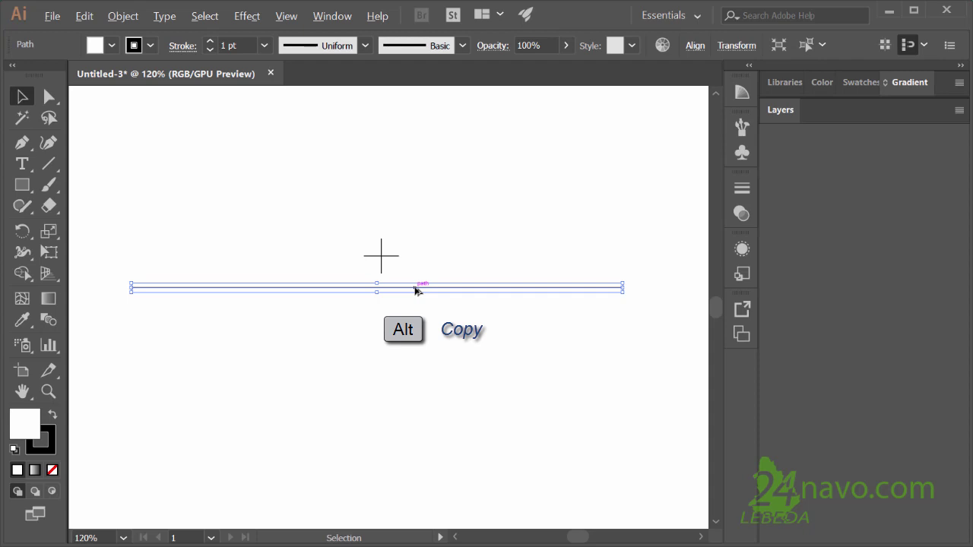
left_click_drag(416, 291, 416, 326)
key("ctrl+d")
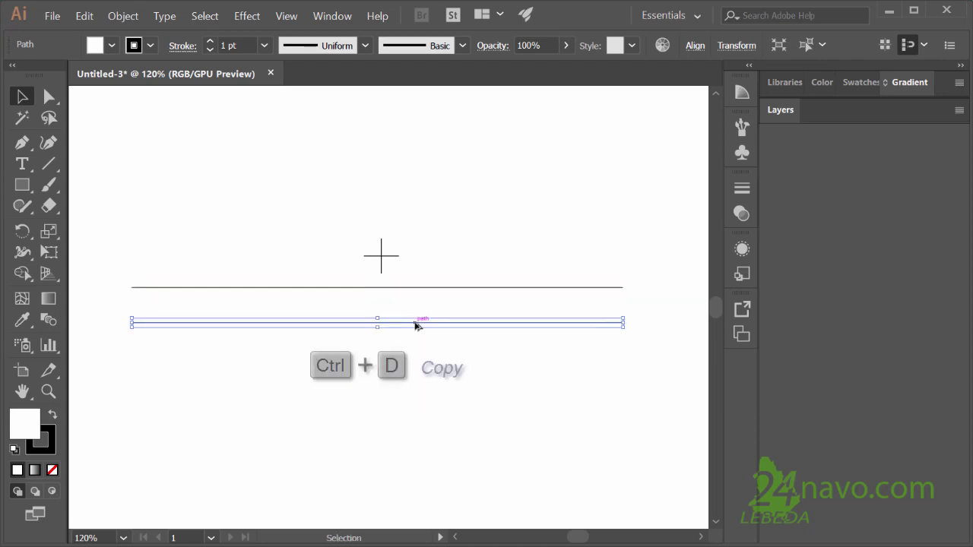
key("ctrl+d")
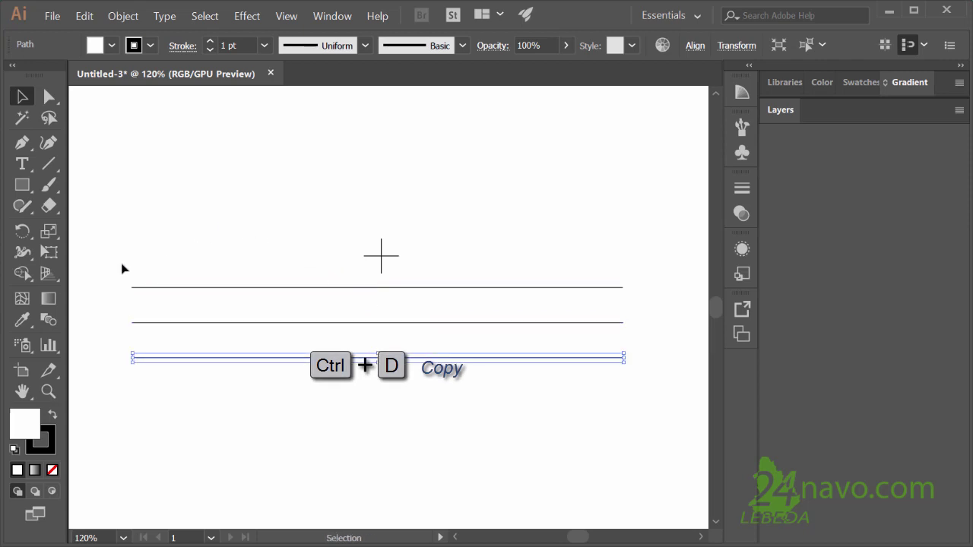
left_click_drag(114, 268, 225, 401)
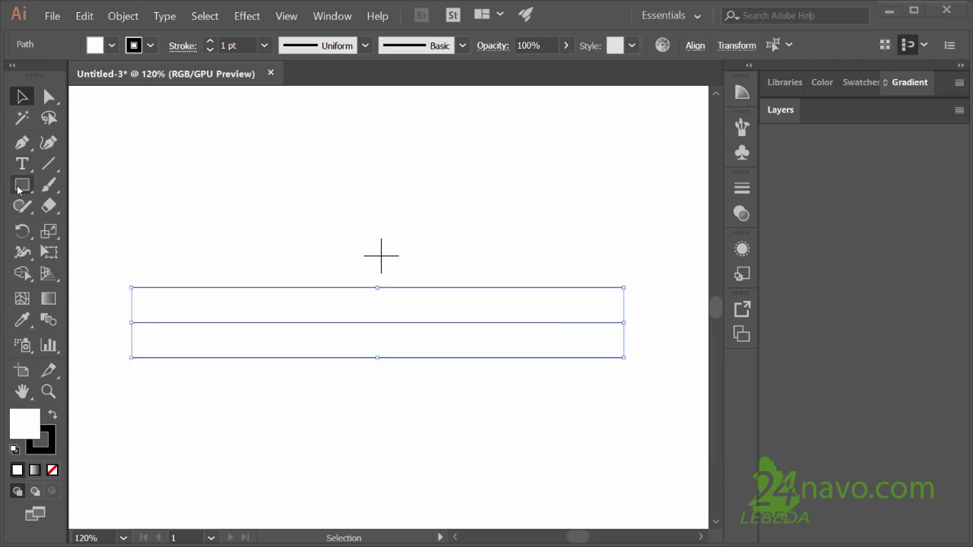
- Rotate-copy the three lines by 120° around the cross centre, repeat, then select everything
left_click(22, 232)
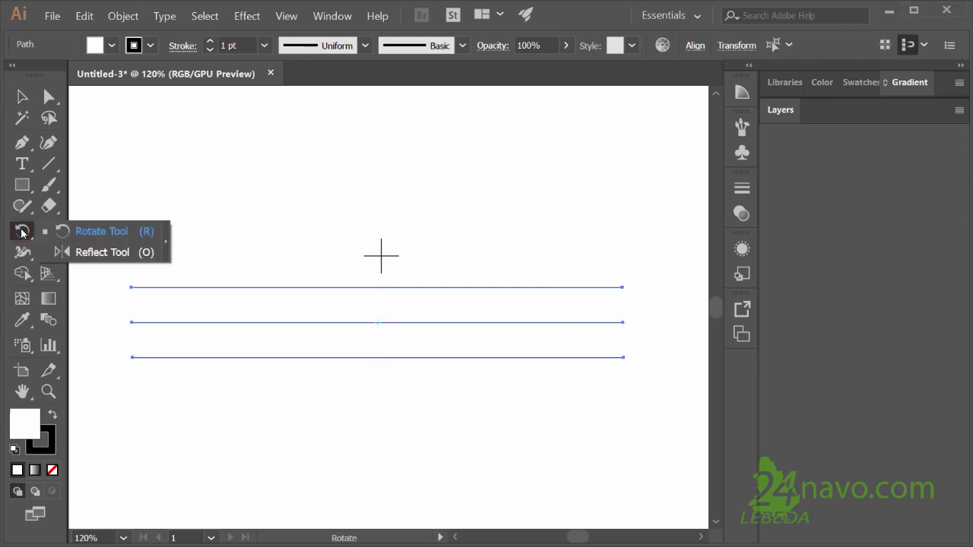
left_click(116, 233)
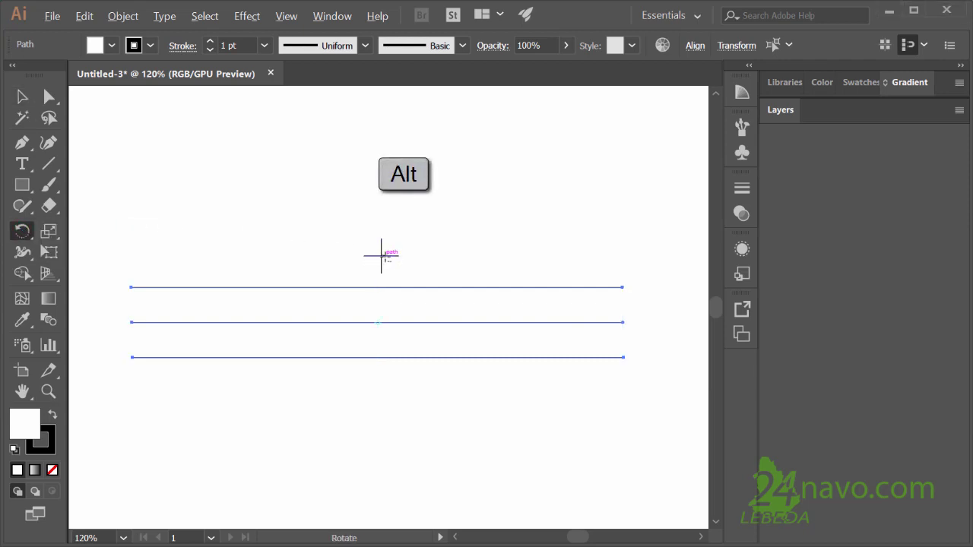
left_click(381, 255, "alt")
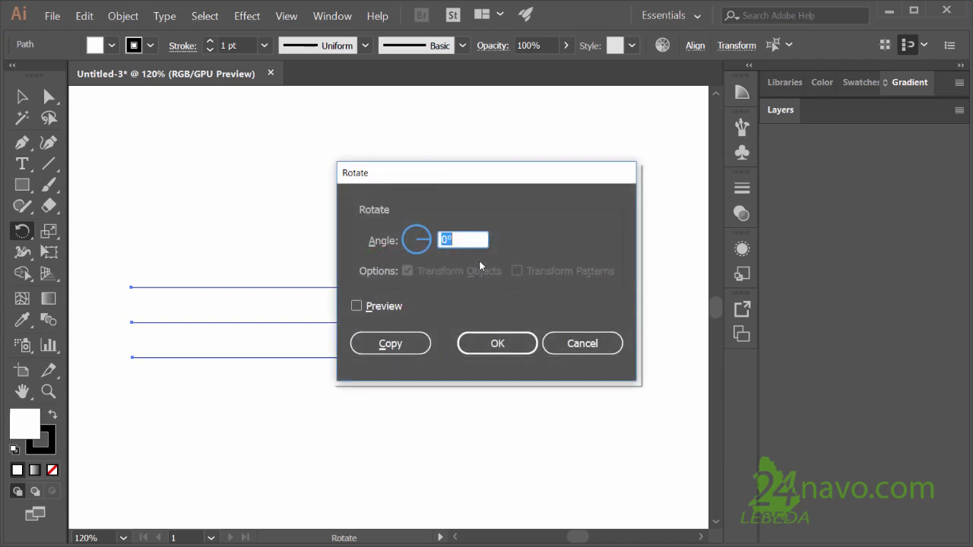
type("120")
left_click(389, 345)
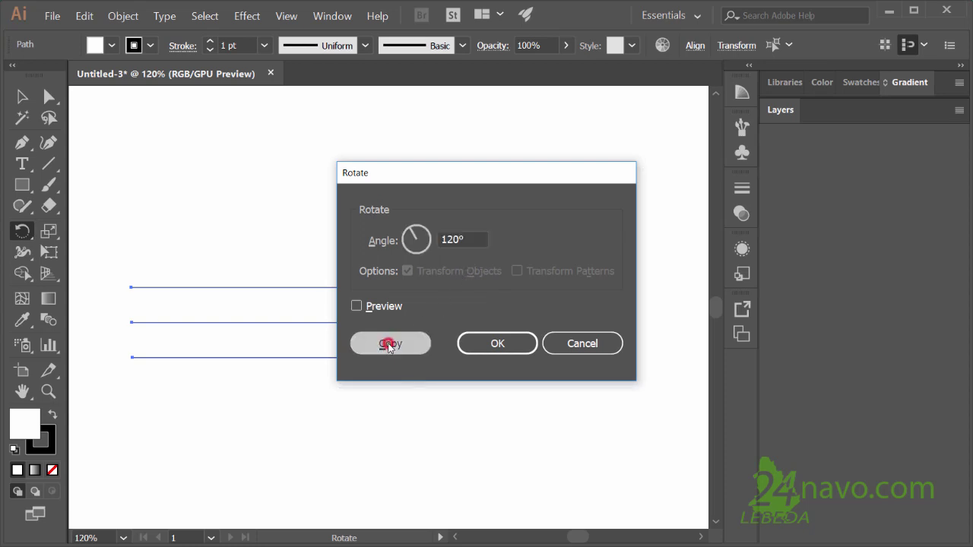
key("ctrl+d")
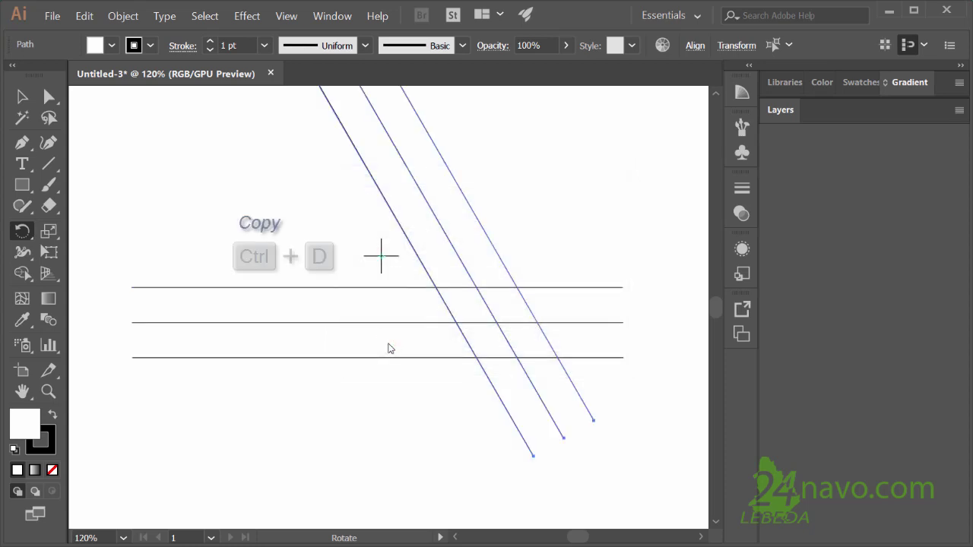
key("ctrl+d")
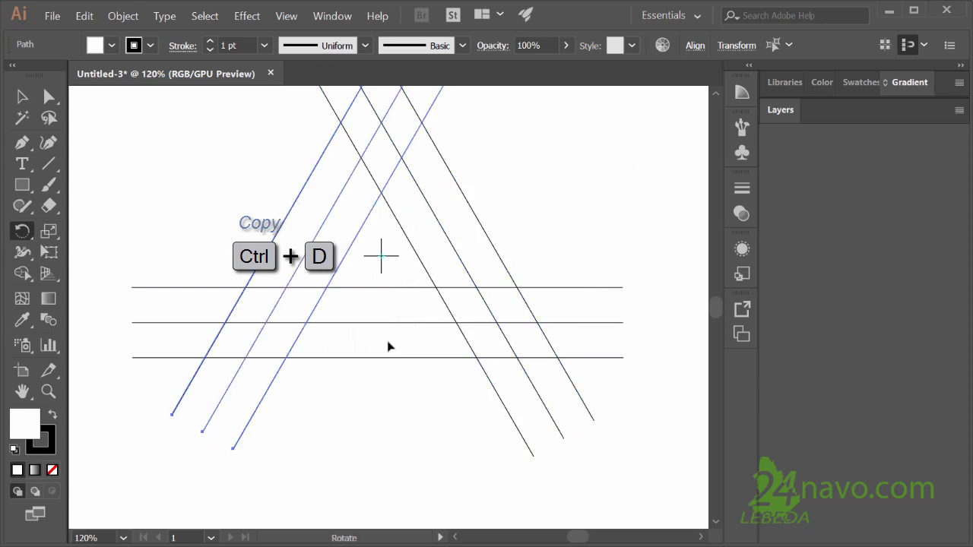
key("ctrl+a")
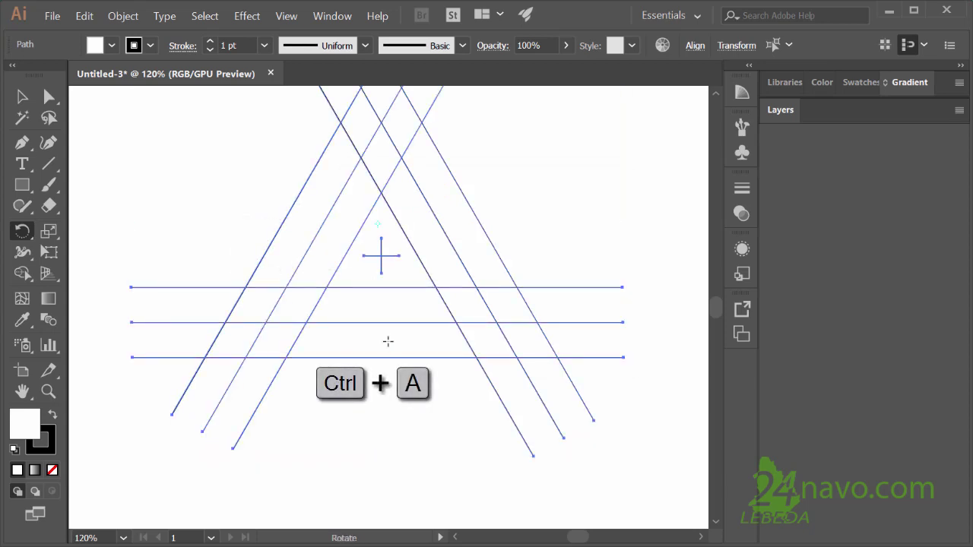
key("v")
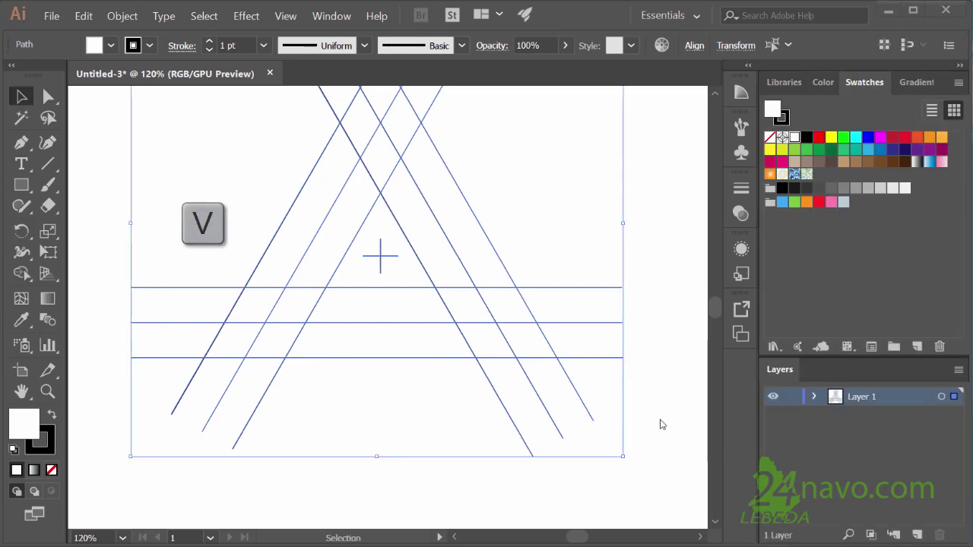
- Lock Layer 1, add Layer 2 above it, and set the stroke to None
left_click(792, 397)
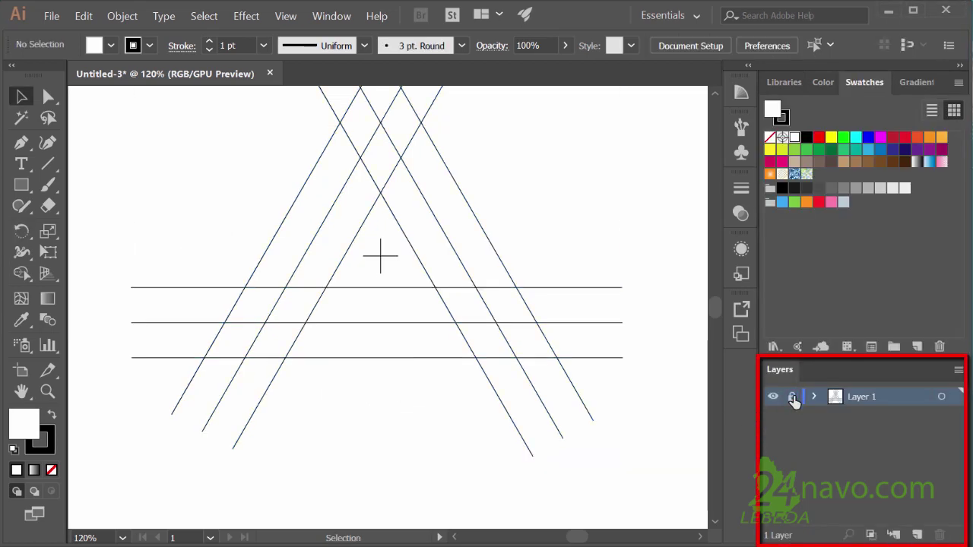
left_click(918, 536)
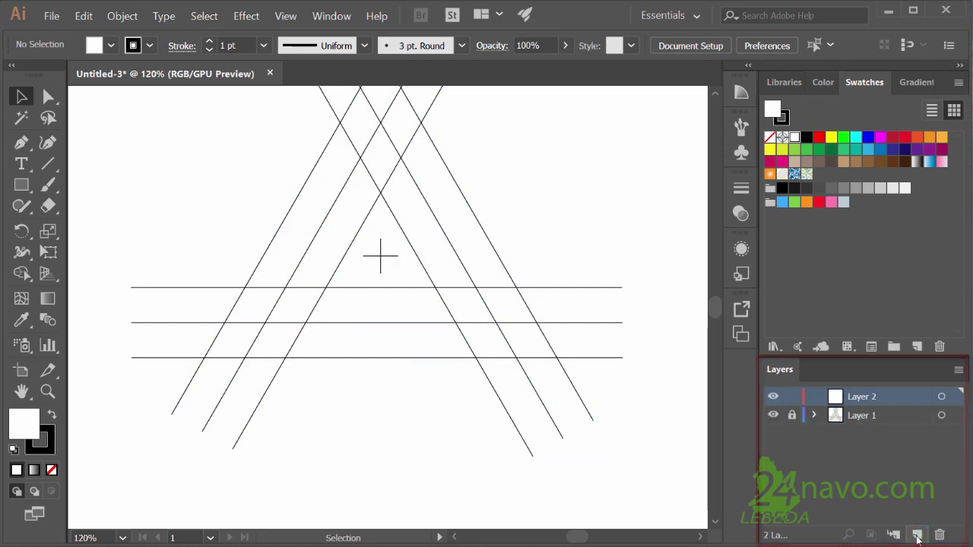
key("p")
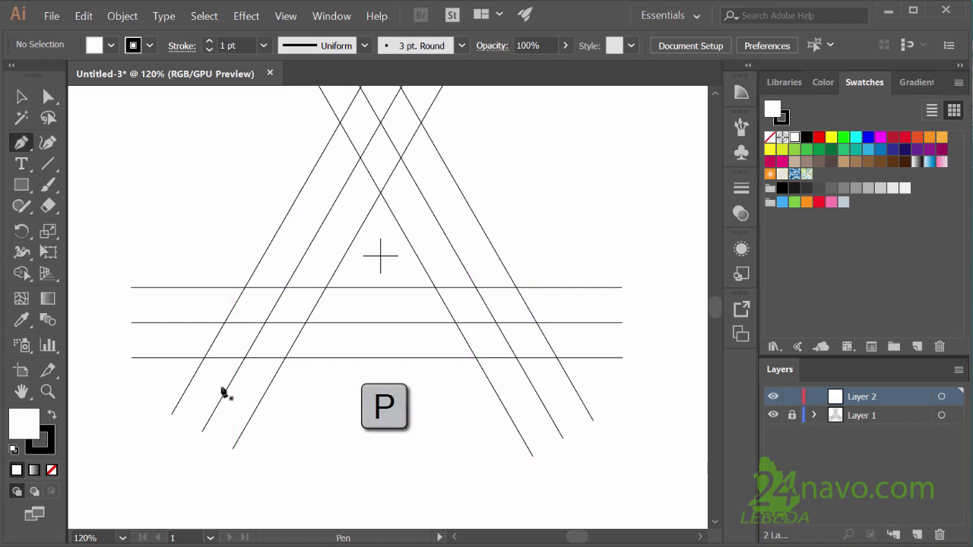
left_click(51, 449)
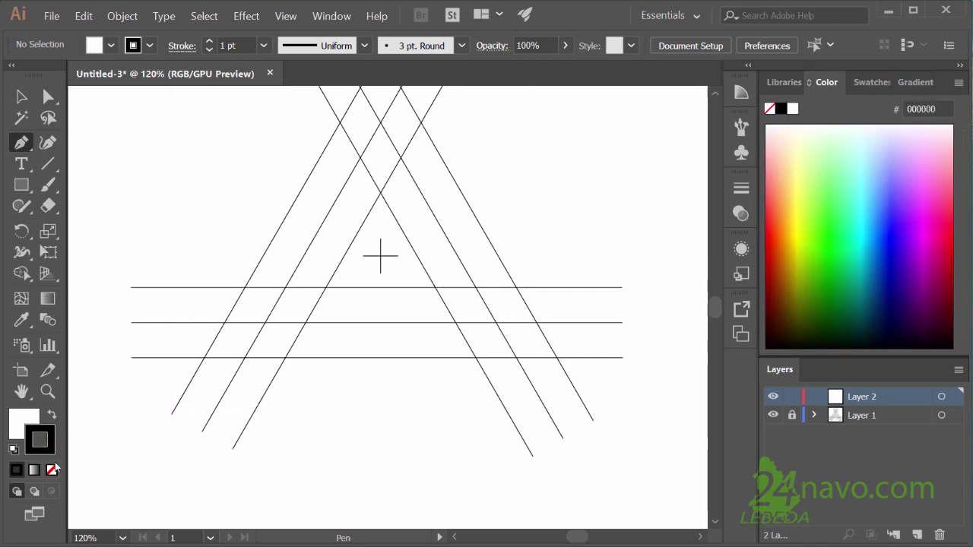
left_click(52, 471)
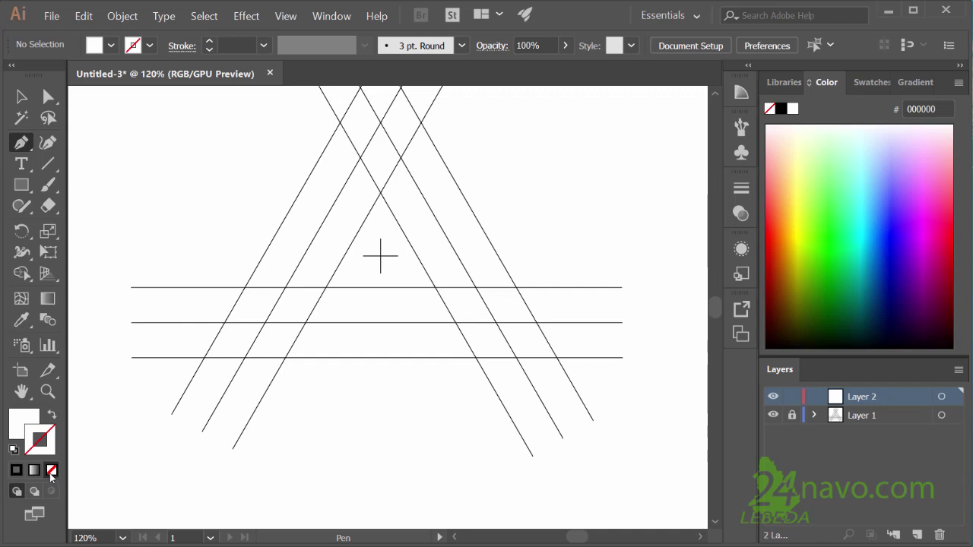
- Set the fill colour to the crimson red swatch
left_click(19, 426)
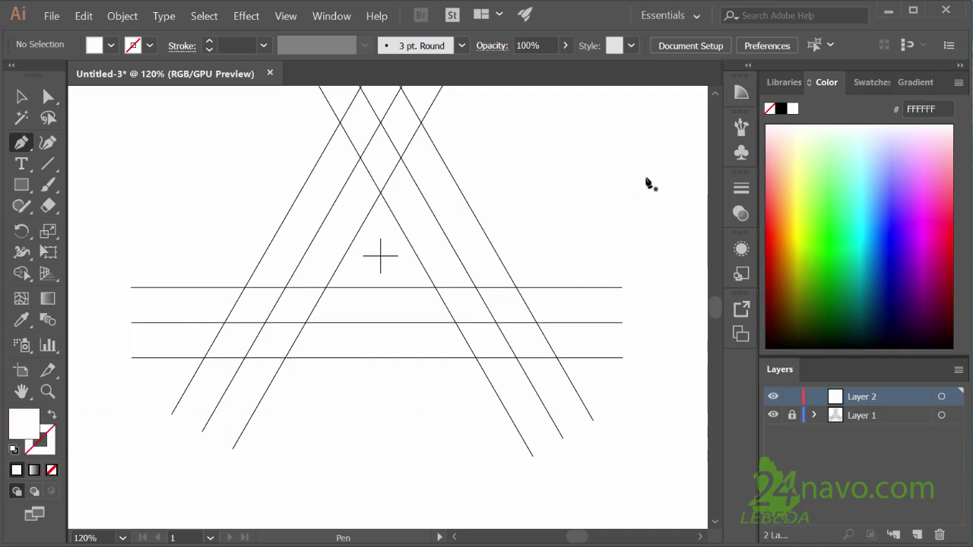
left_click(857, 84)
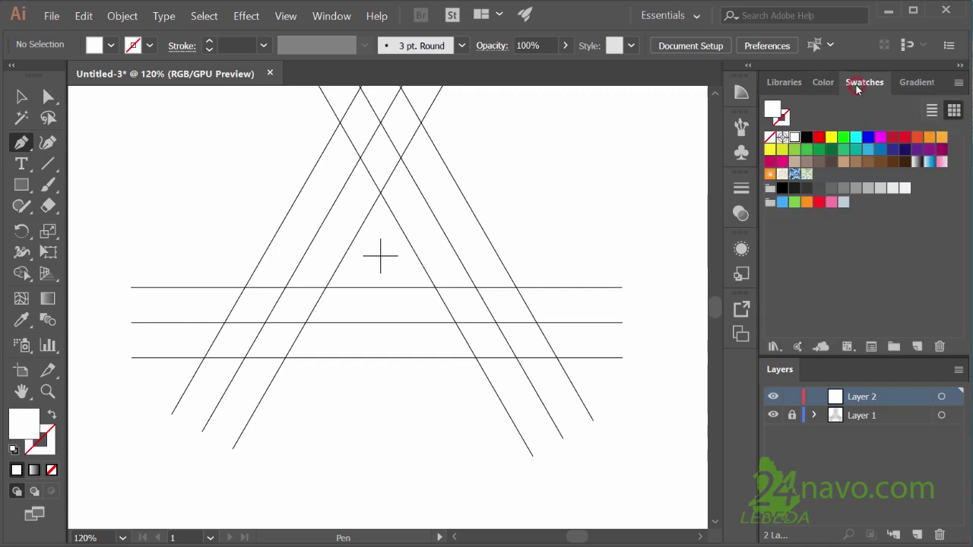
left_click(892, 140)
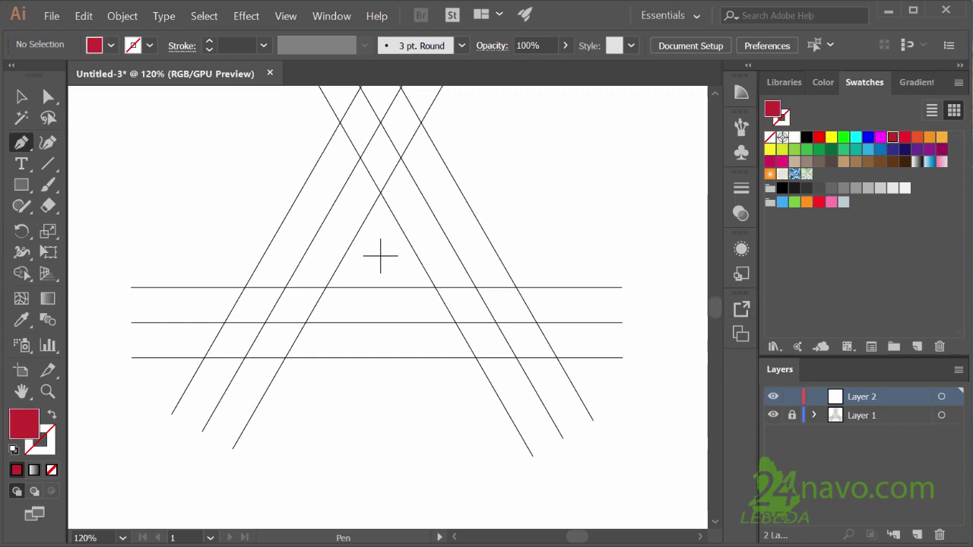
- Zoom the grid to 150%, pan it into view, and turn off Snap to Pixel
scroll(238, 386, "up", 1)
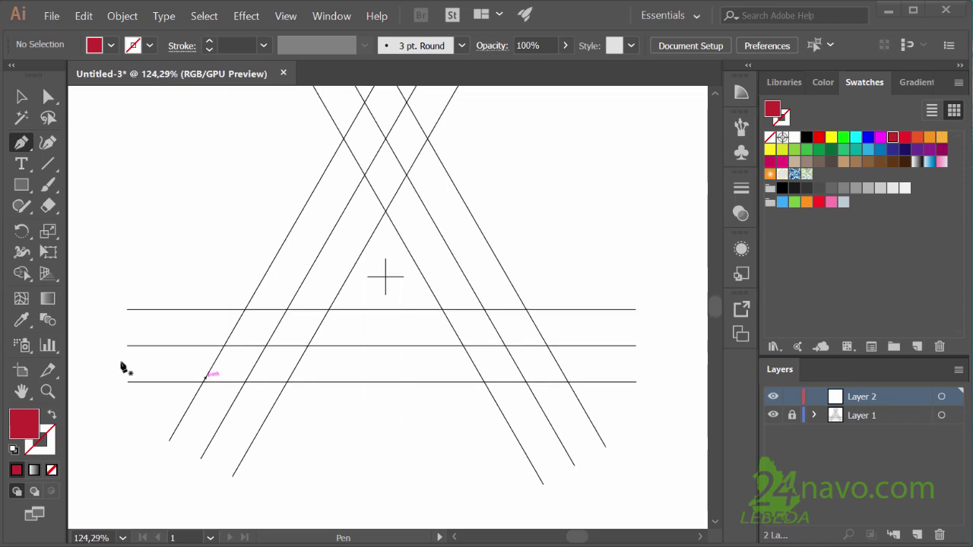
left_click(46, 392)
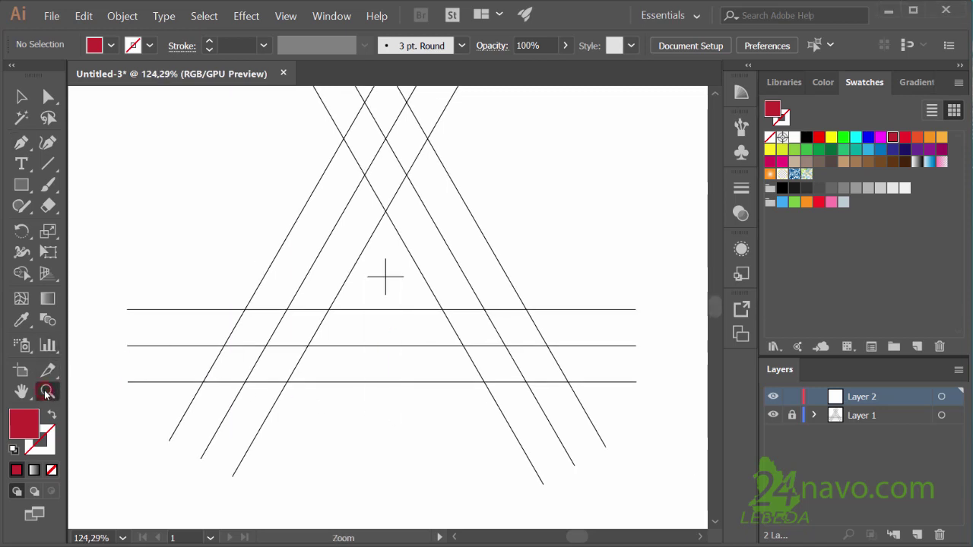
left_click(393, 423)
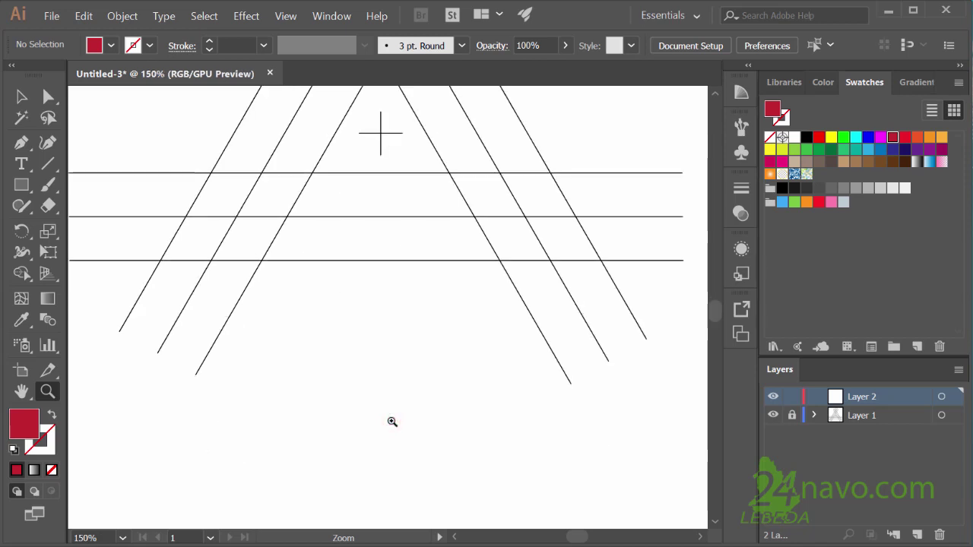
left_click_drag(396, 342, 389, 483)
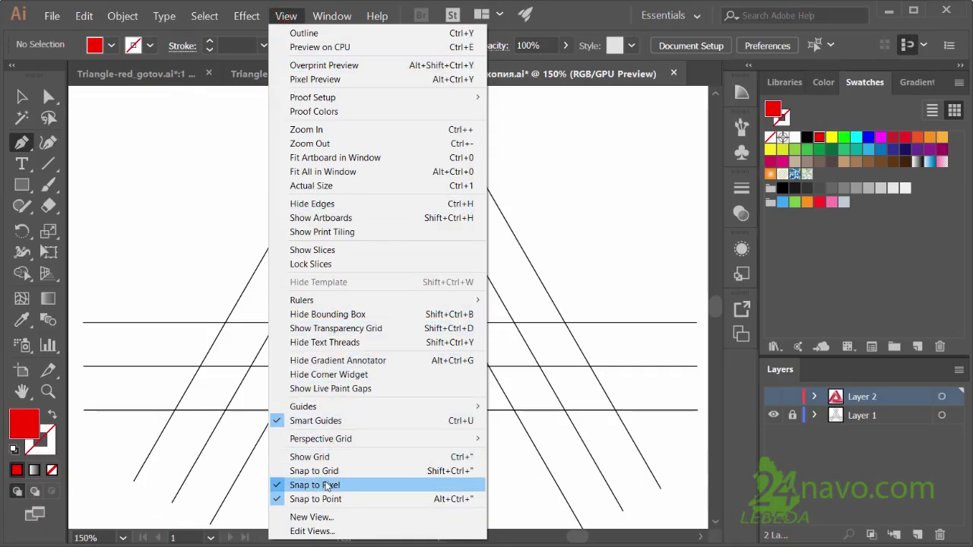
left_click(294, 487)
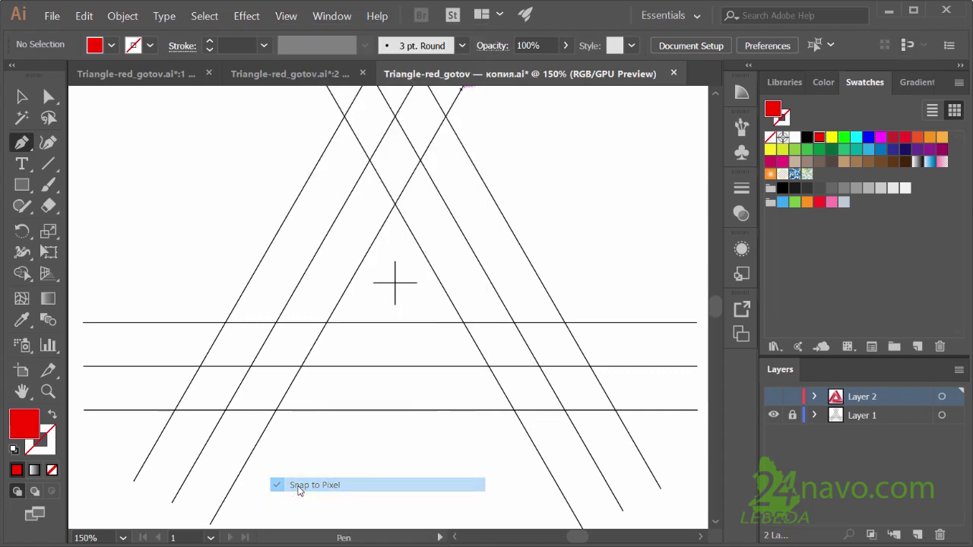
left_click(286, 16)
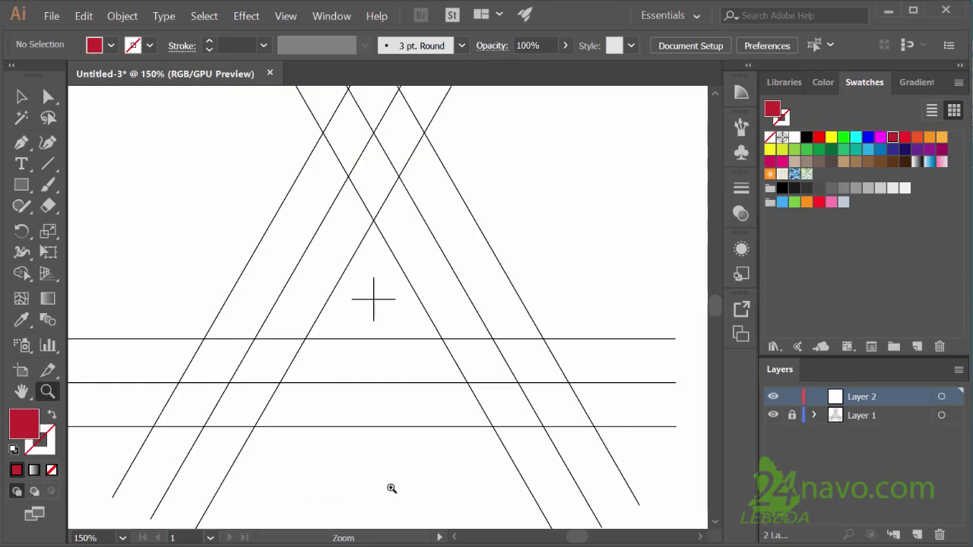
key("p")
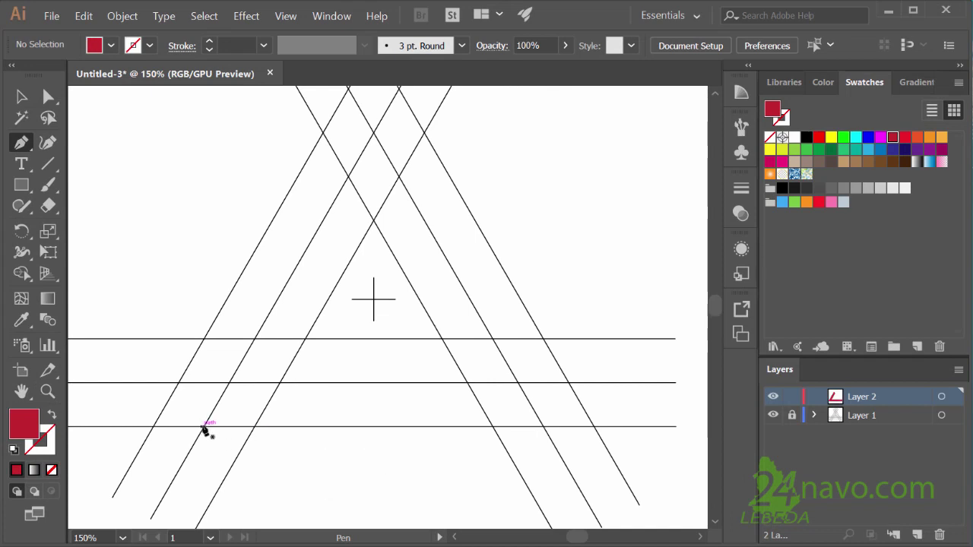
- Pen-trace a closed red L-shaped bar along the grid's base and left side
left_click(205, 427)
left_click(203, 427, "shift")
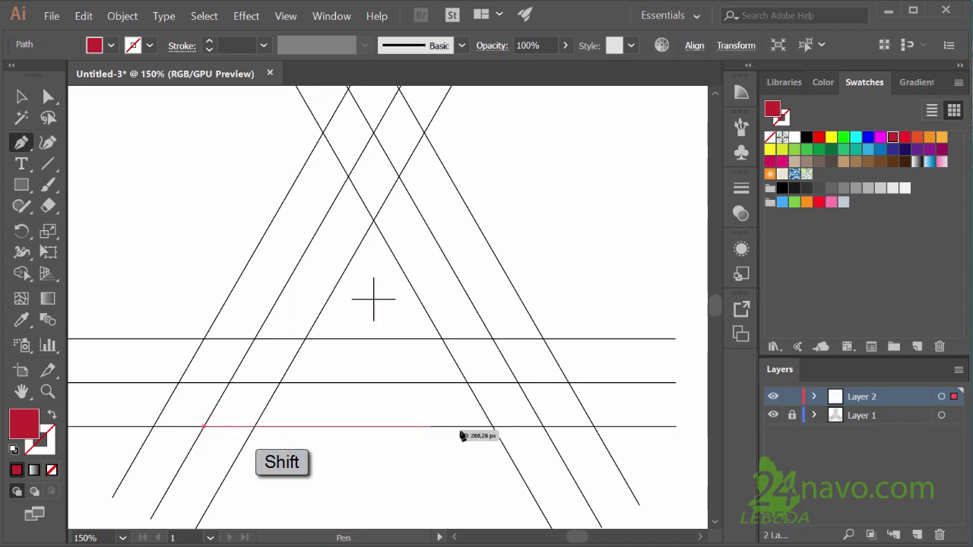
left_click(542, 427)
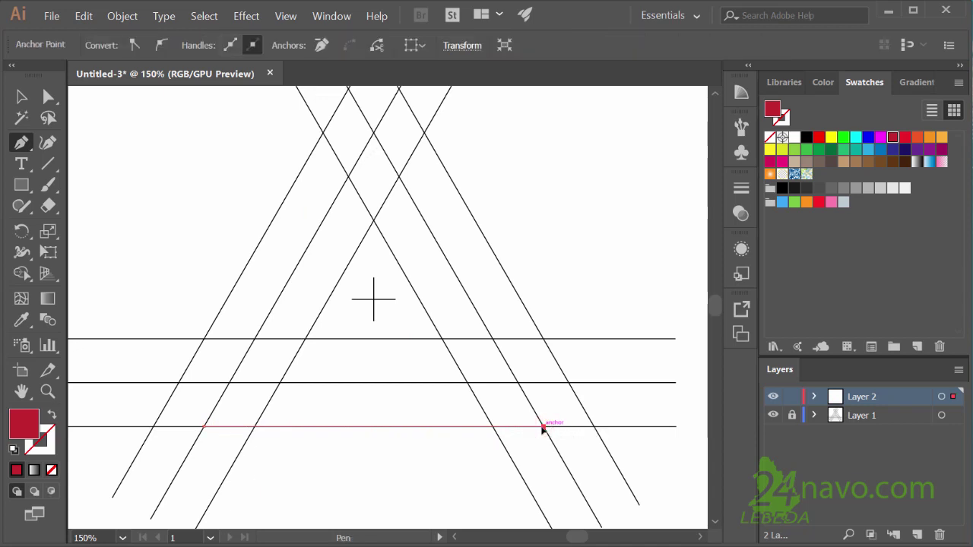
left_click(569, 385)
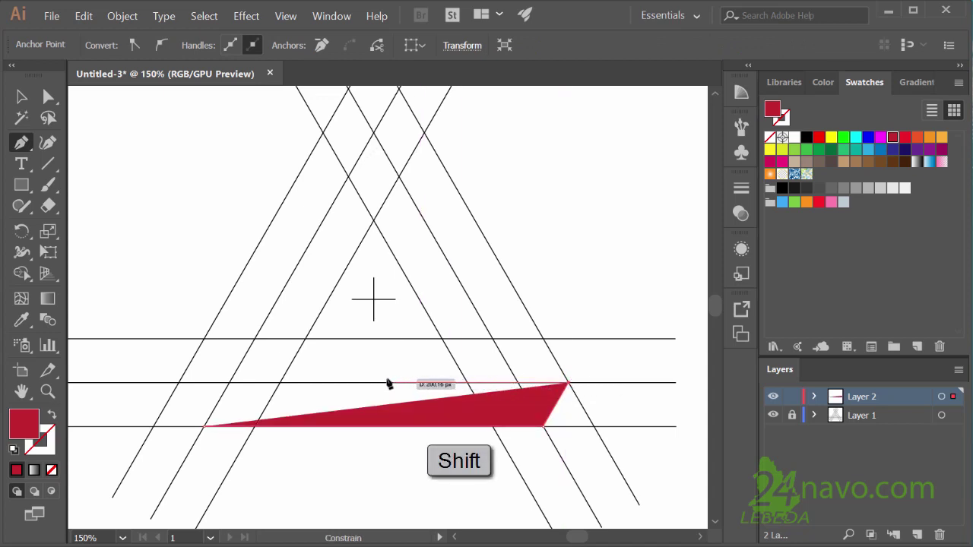
left_click(281, 382)
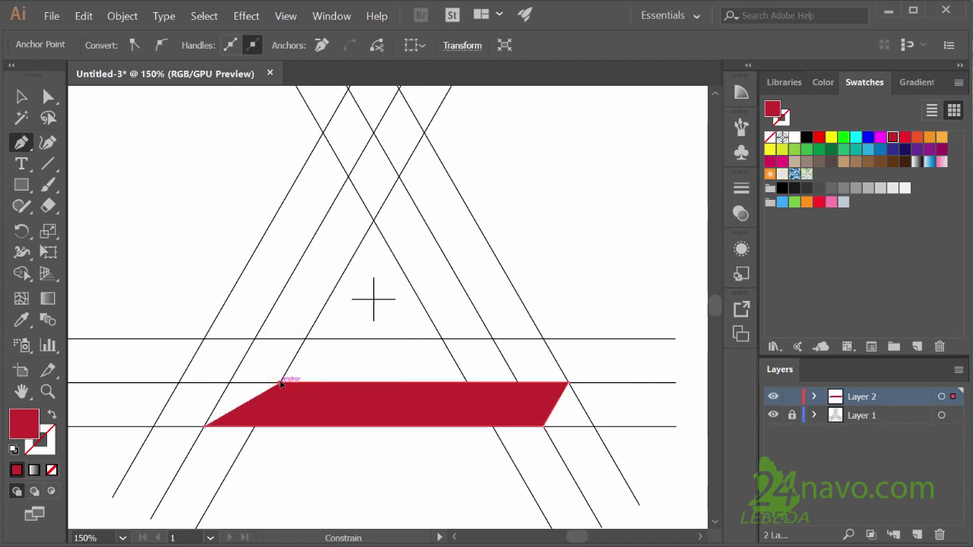
left_click(375, 222)
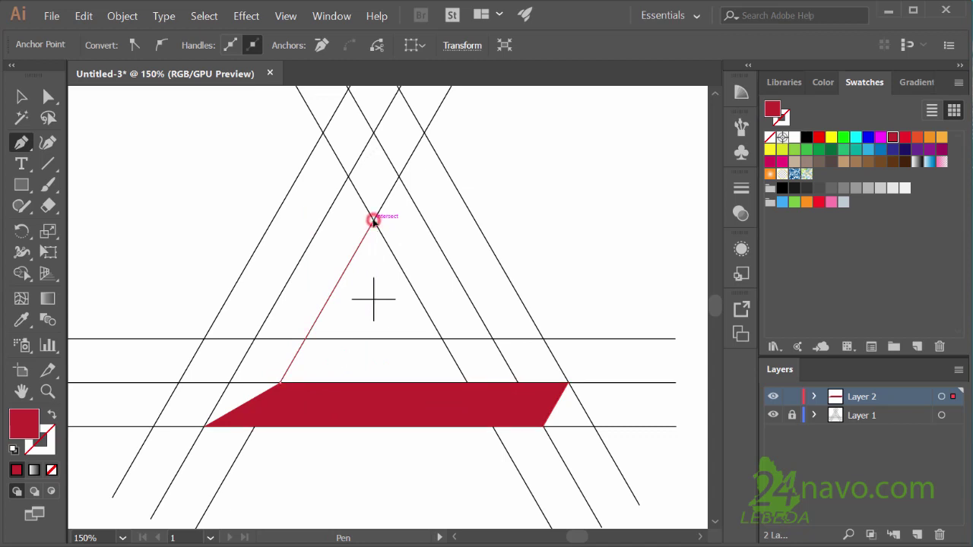
left_click(348, 179)
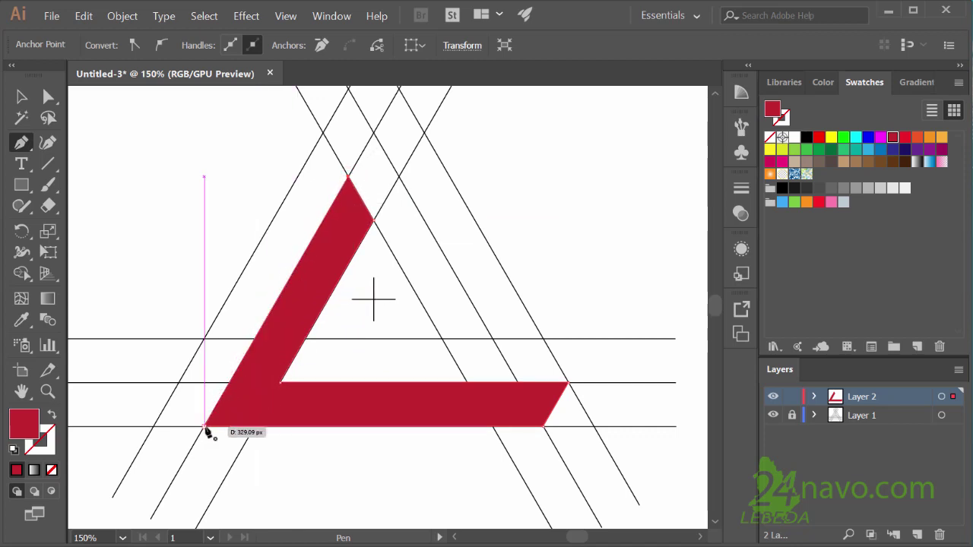
left_click(205, 427)
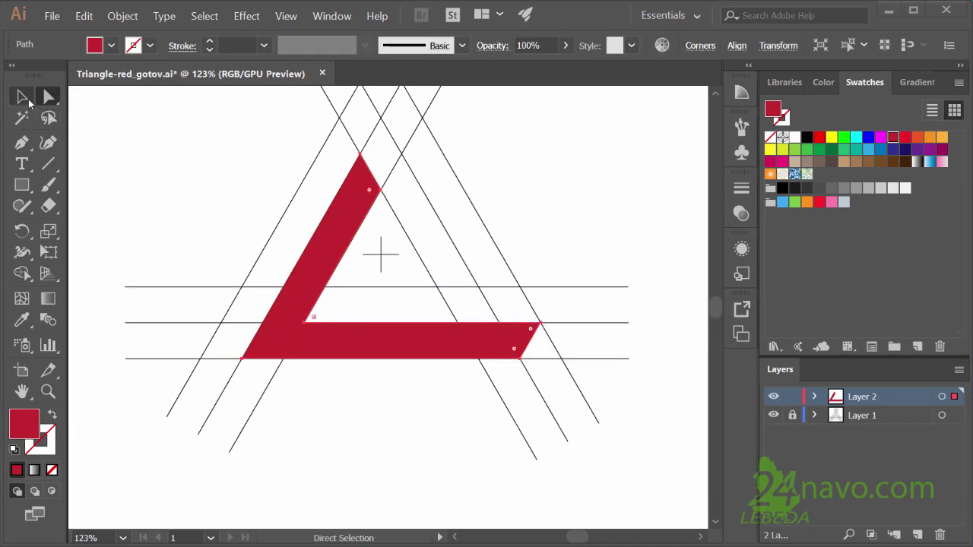
- Fill the L-shaped bar with a white-to-red linear gradient, midpoint at 16%
left_click(21, 97)
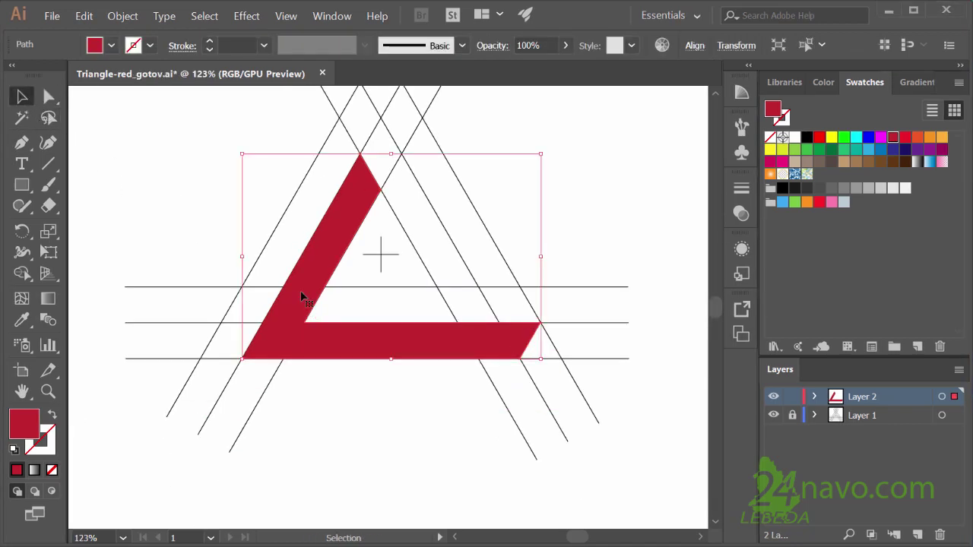
left_click(911, 82)
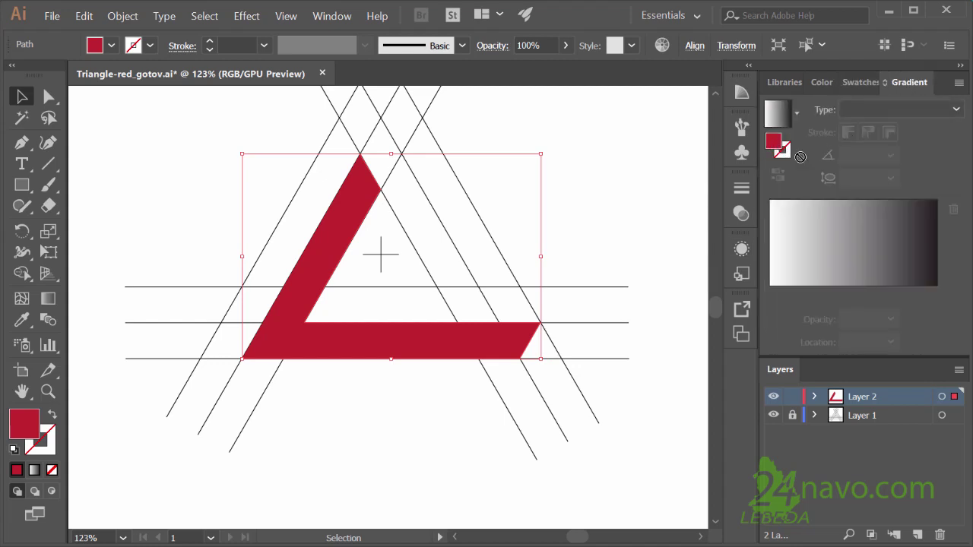
left_click(935, 252)
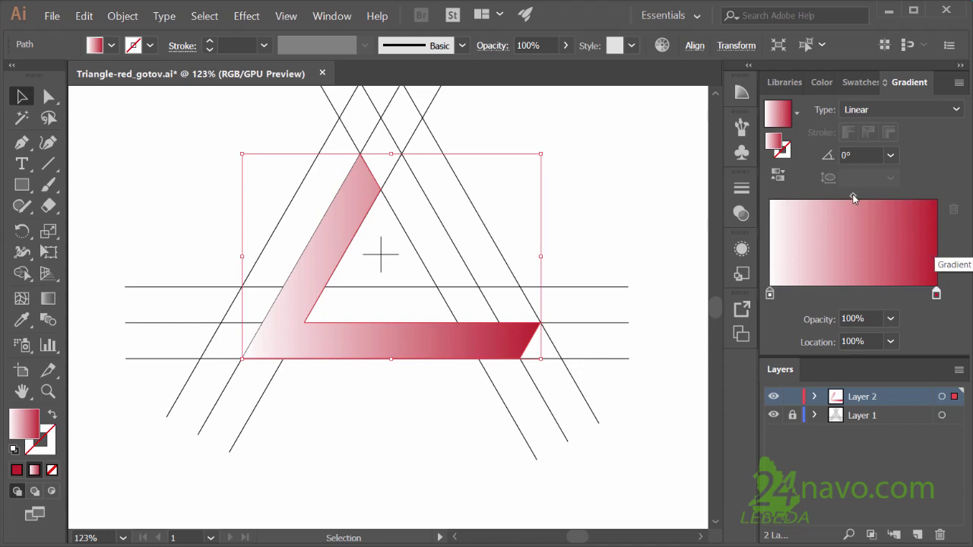
left_click_drag(853, 196, 833, 196)
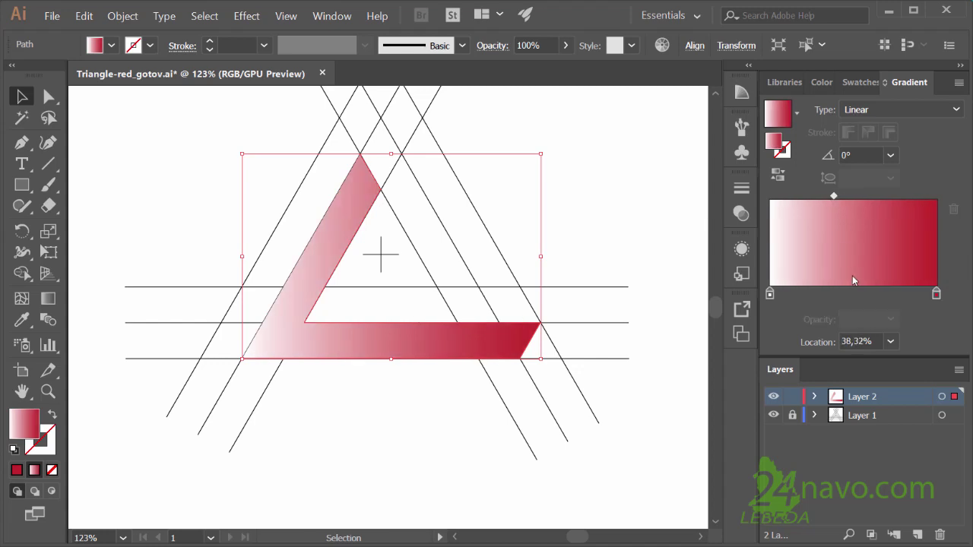
left_click_drag(874, 342, 821, 340)
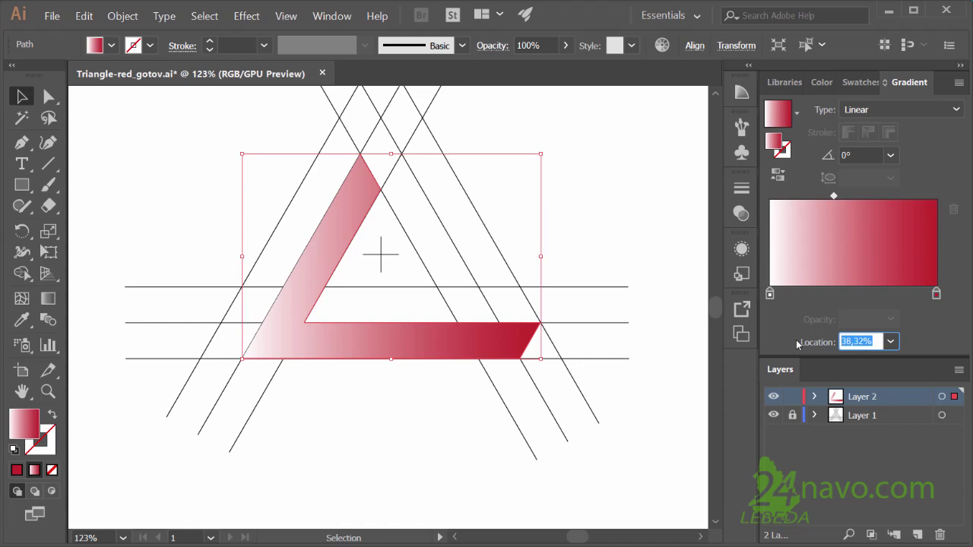
type("16")
key("Return")
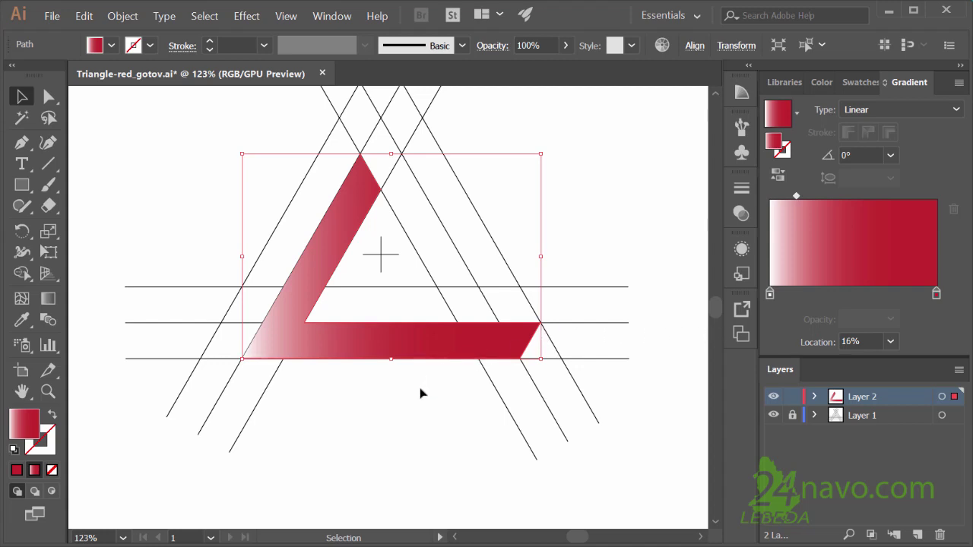
key("r")
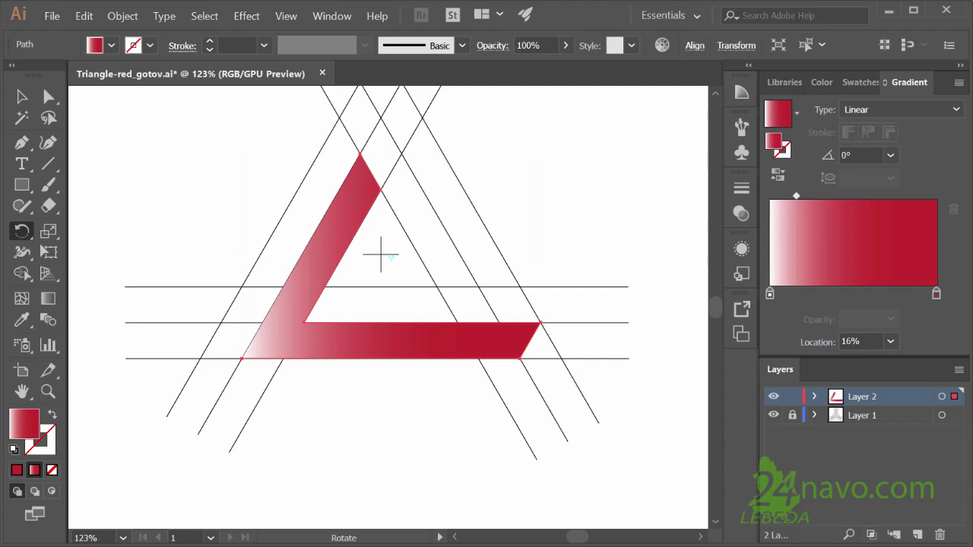
- Make two 120° rotated copies of the gradient bar about the triangle's centre, then deselect
key("alt")
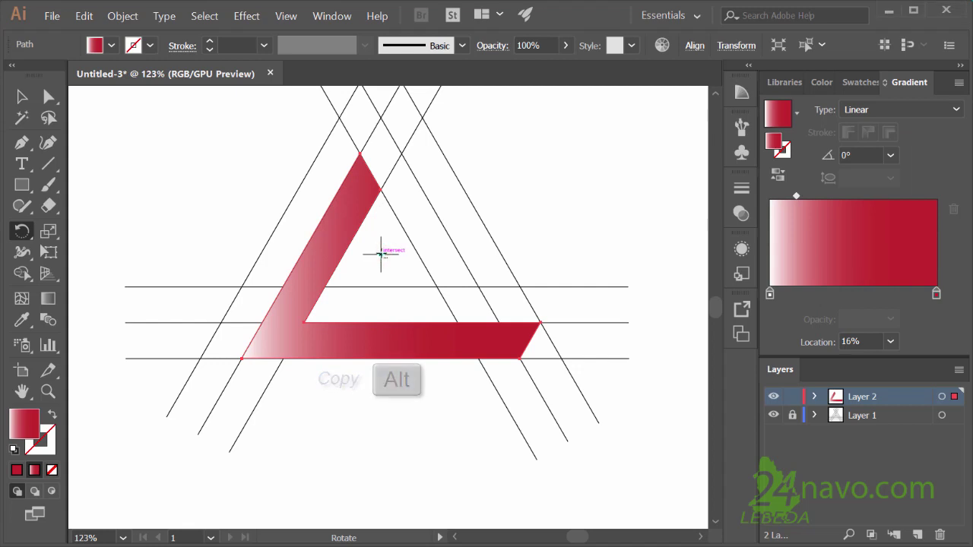
left_click(381, 253, "alt")
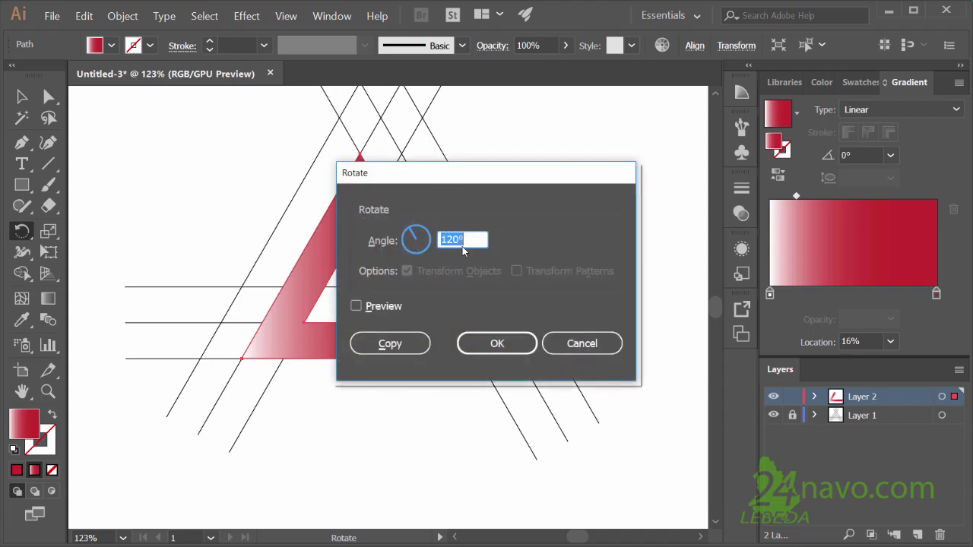
left_click(387, 346)
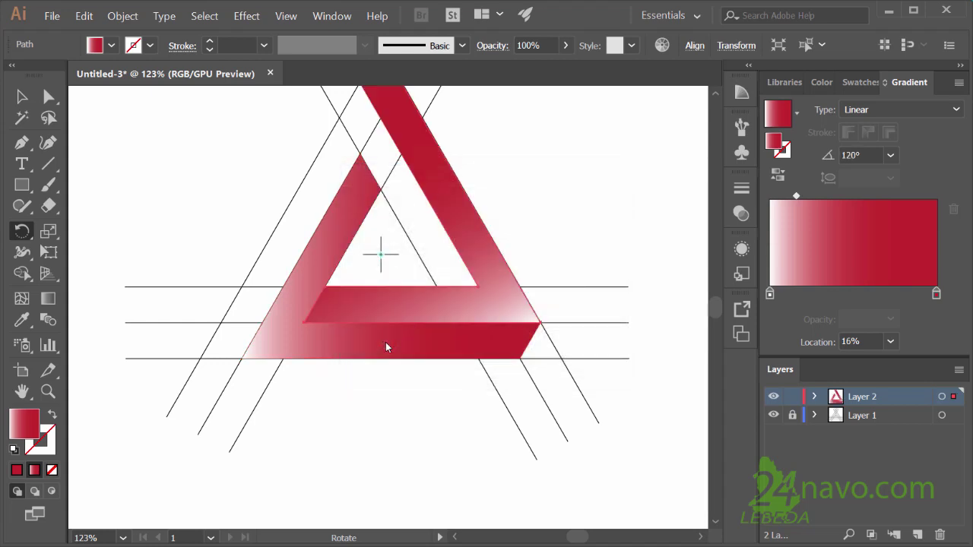
key("ctrl+d")
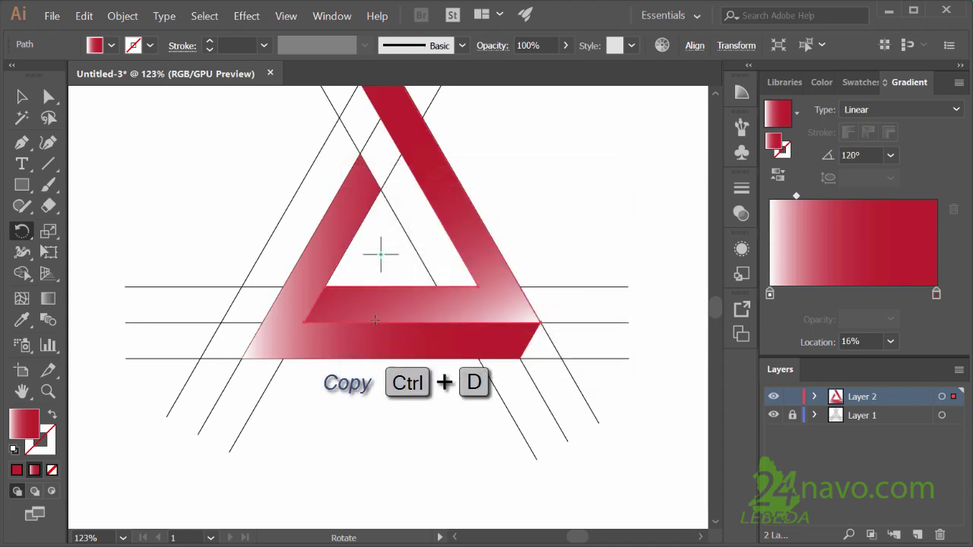
key("v")
key("ctrl+d")
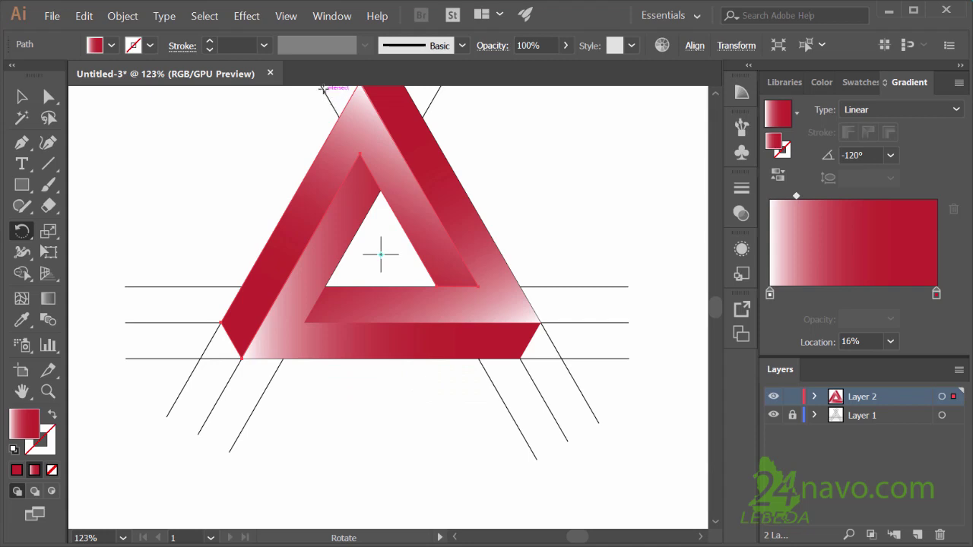
key("ctrl+shift+a")
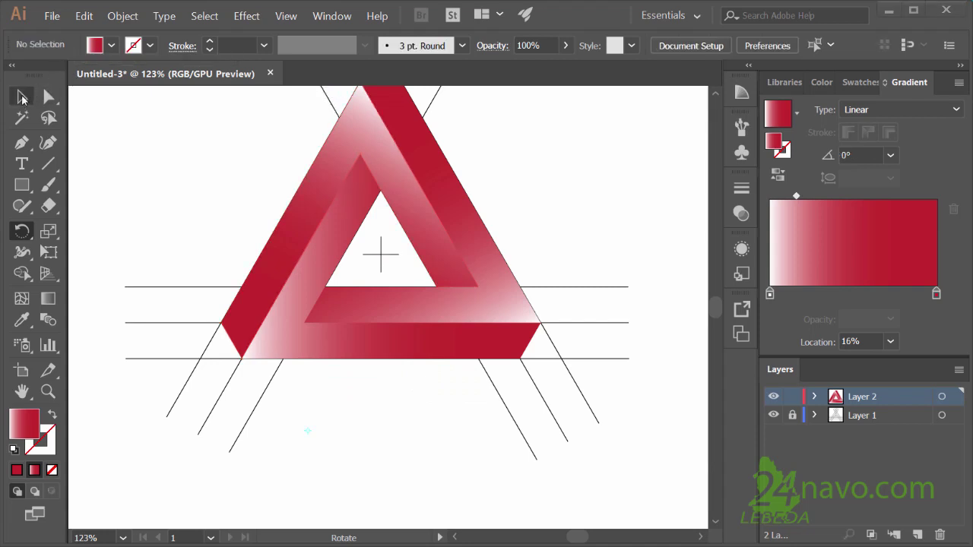
- Select all three triangle bars and hide the Layer 1 guide lines
left_click(22, 96)
left_click(265, 307)
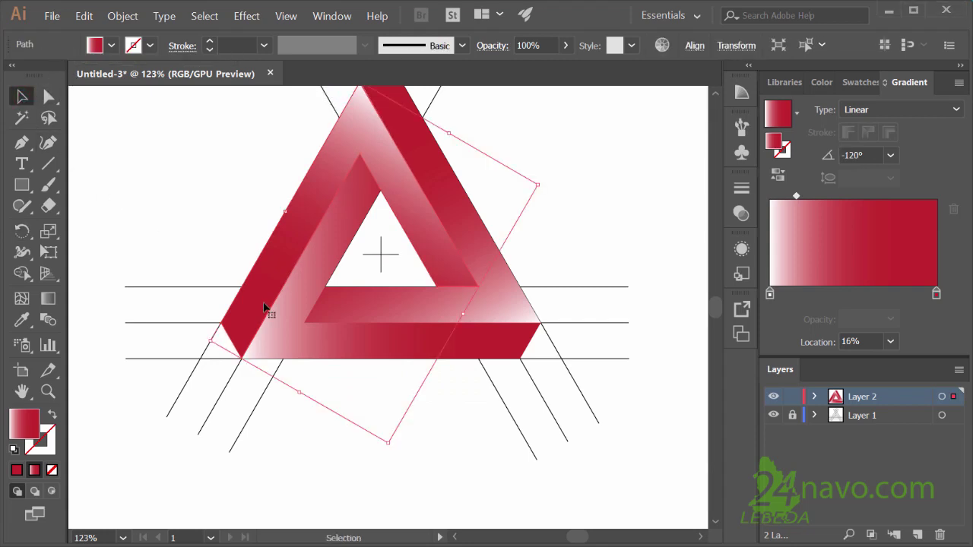
key("ctrl")
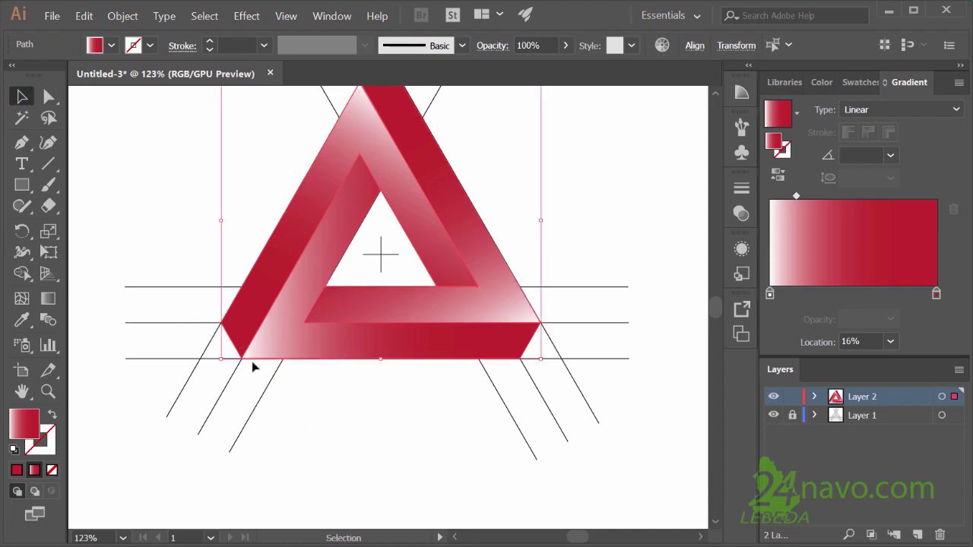
left_click(773, 417)
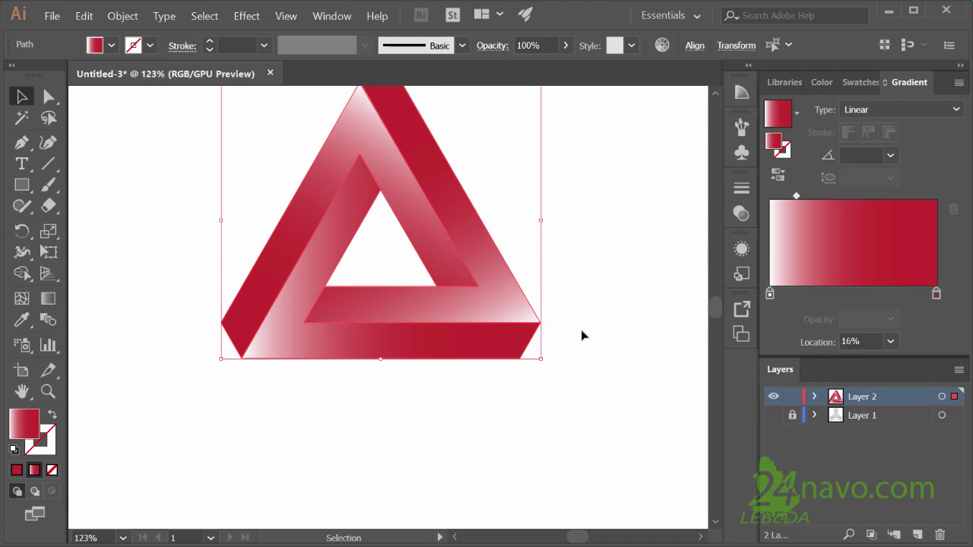
- Move the triangle down to the artboard centre and enlarge it proportionally
left_click_drag(506, 298, 509, 358)
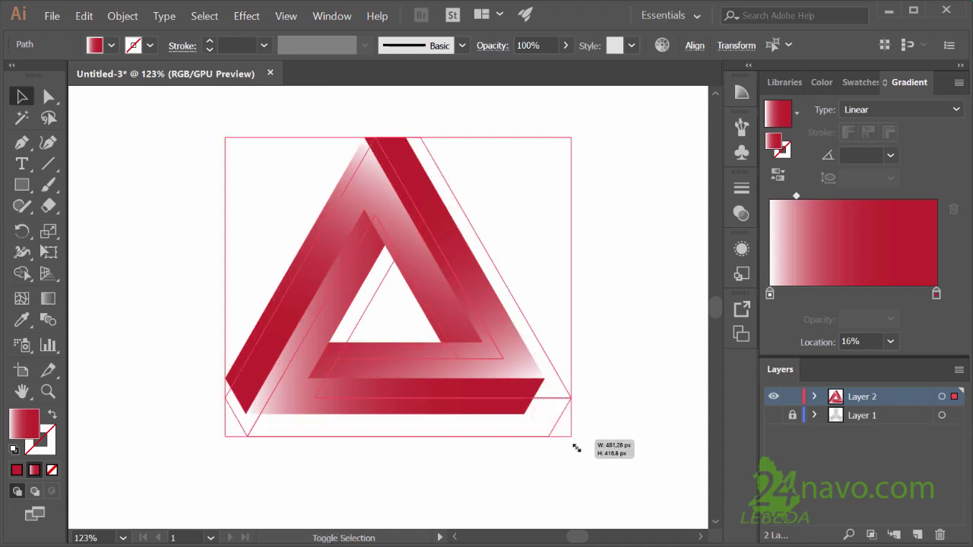
left_click_drag(544, 416, 596, 473)
key("ctrl+shift+a")
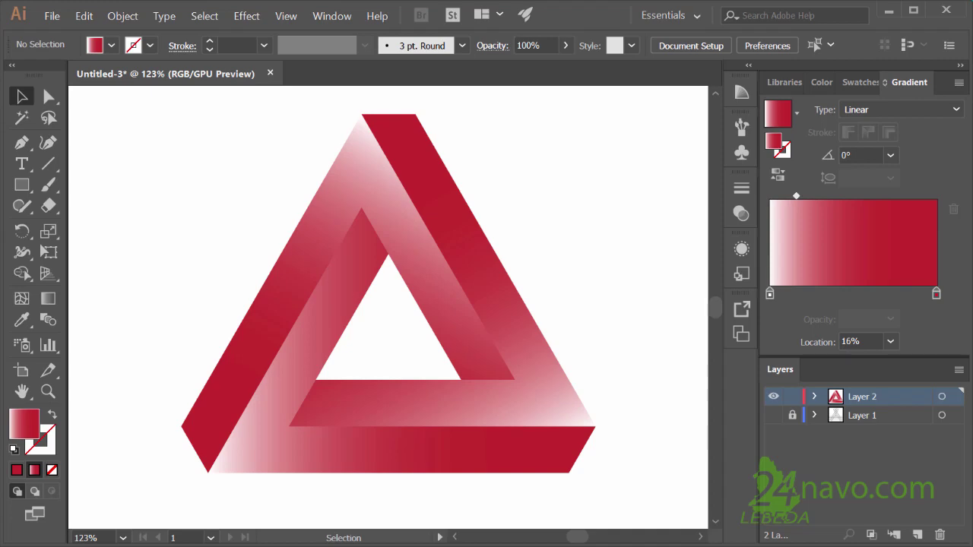